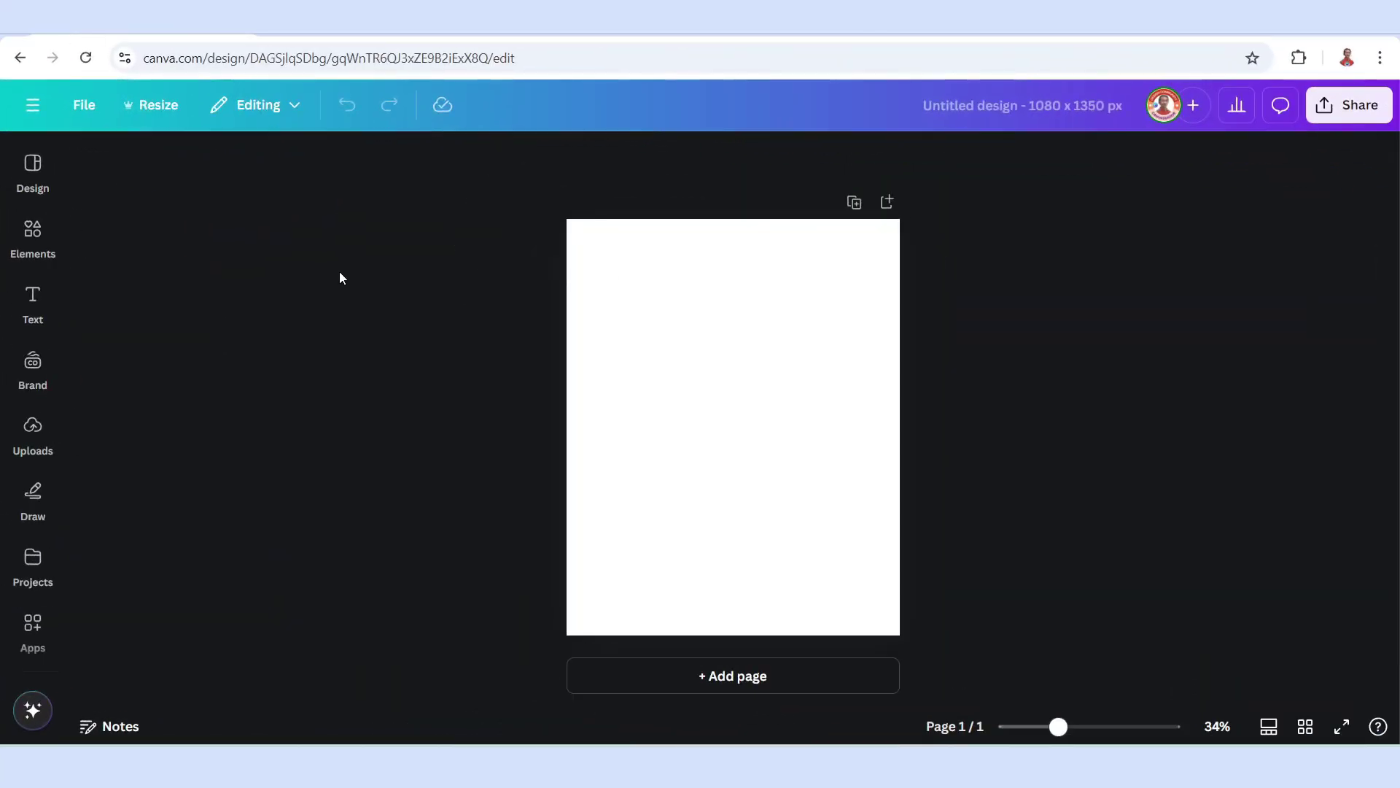
Step: Find the 'Hole in the Sheet of Paper' graphic under Elements' Recently used and view its details
{"action": "left_click", "coordinate": [21, 234]}
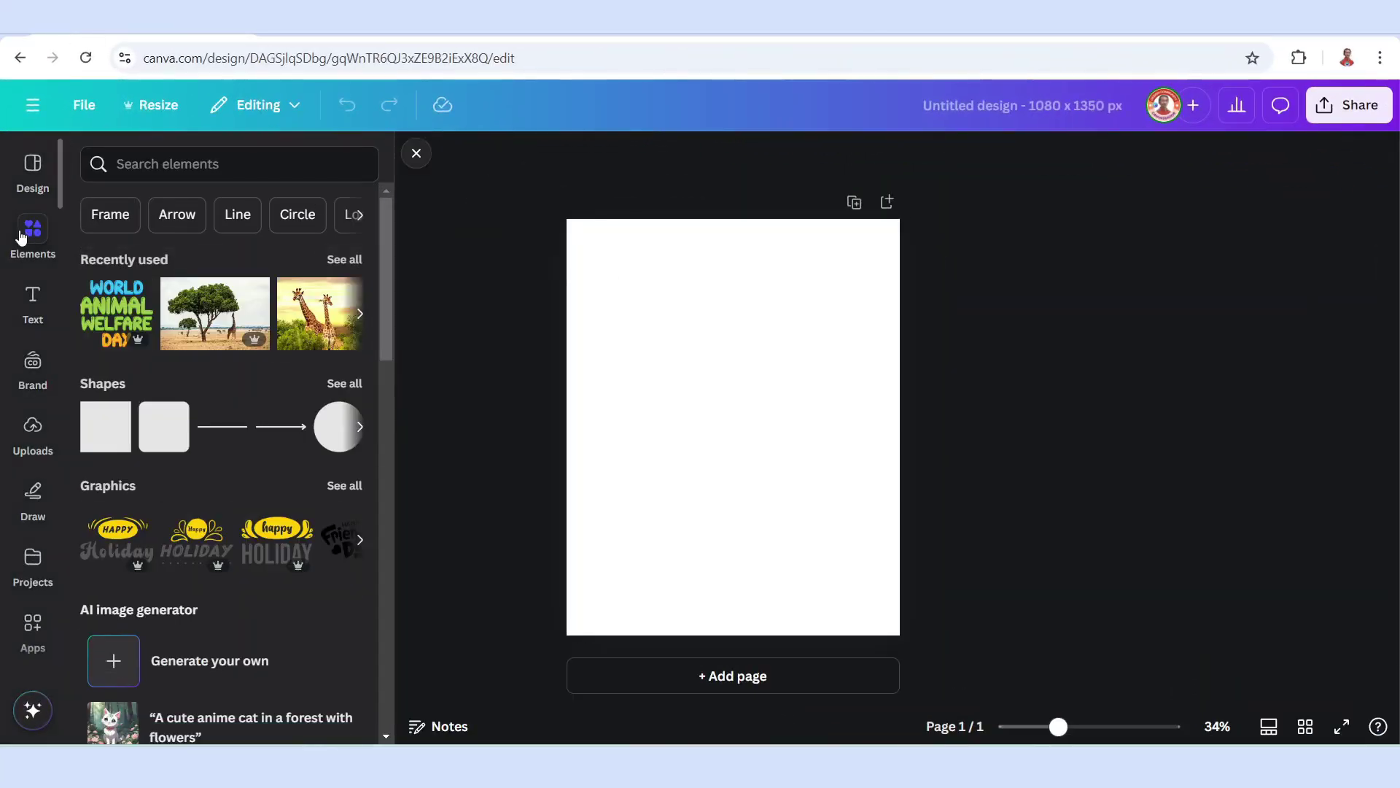
{"action": "left_click", "coordinate": [347, 263]}
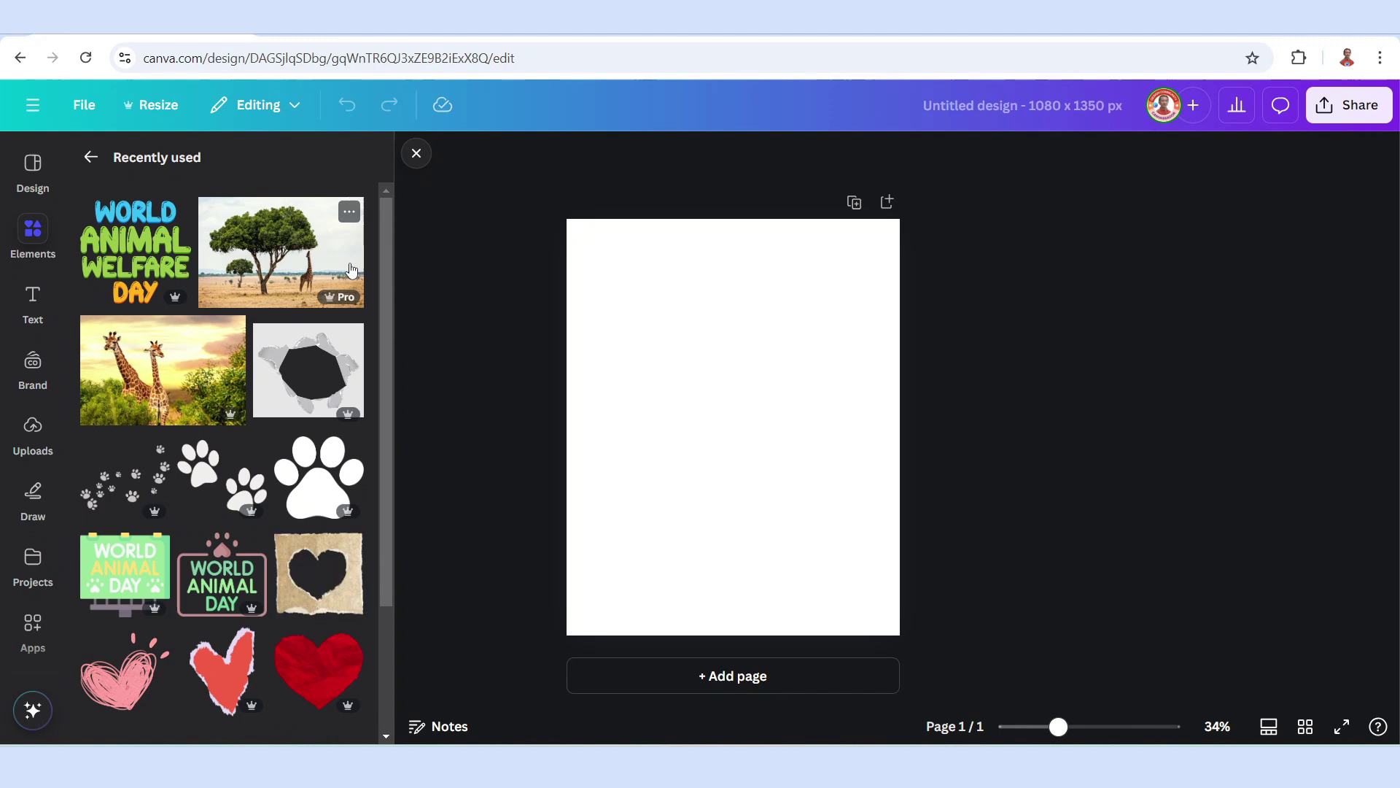
{"action": "left_click", "coordinate": [350, 332]}
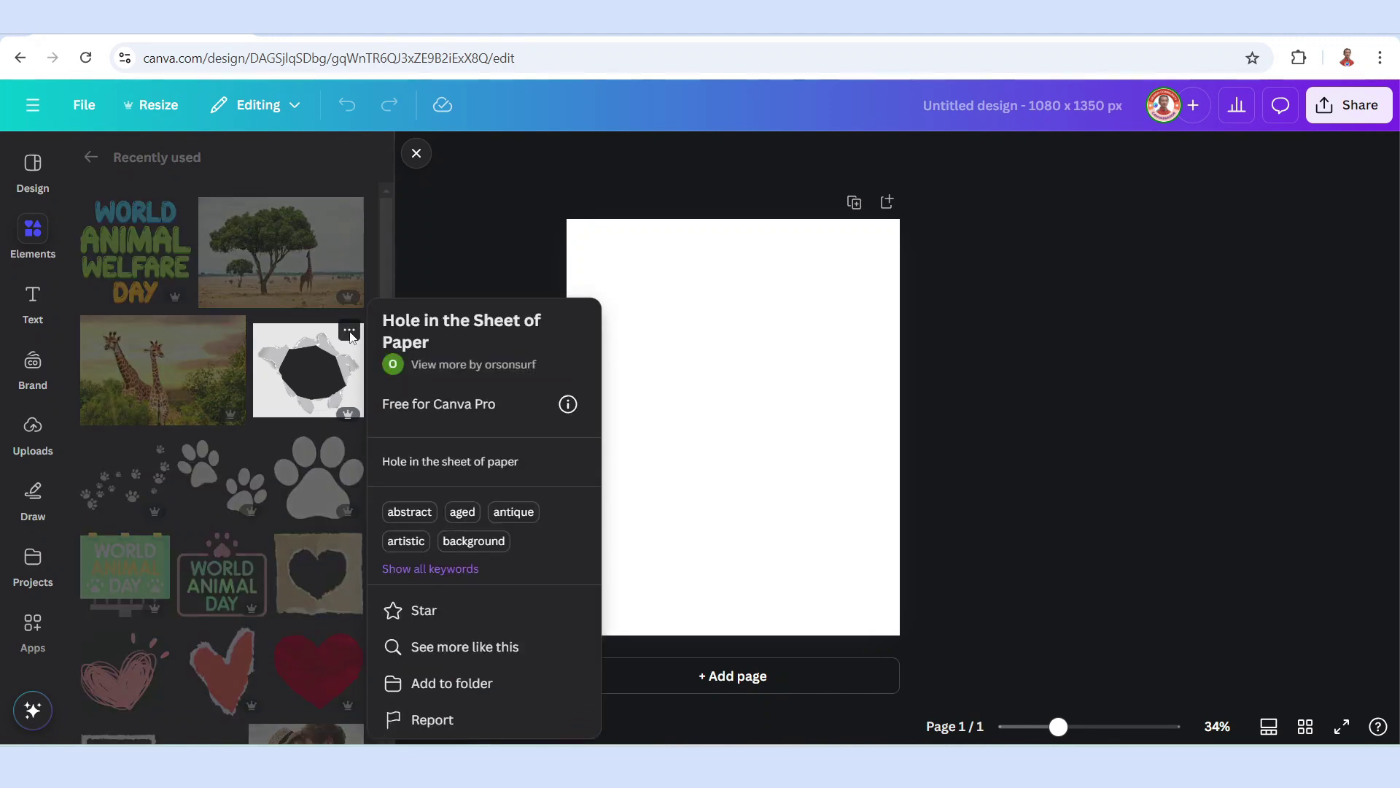
Step: Add the torn paper hole graphic, enlarge it from two corners, and add the two-giraffes photo
{"action": "key", "text": "Escape"}
{"action": "left_click", "coordinate": [321, 371]}
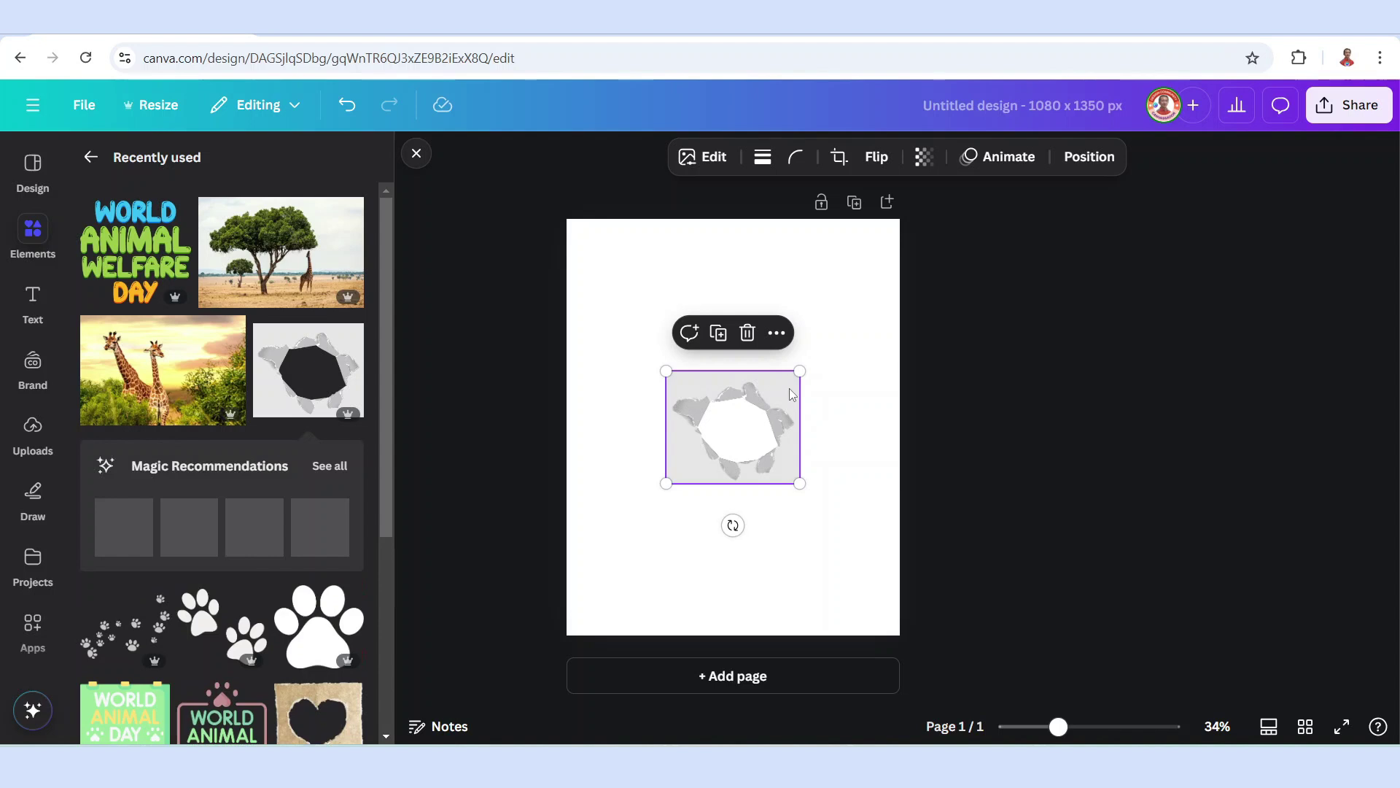
{"action": "left_click_drag", "start_coordinate": [800, 371], "coordinate": [866, 314]}
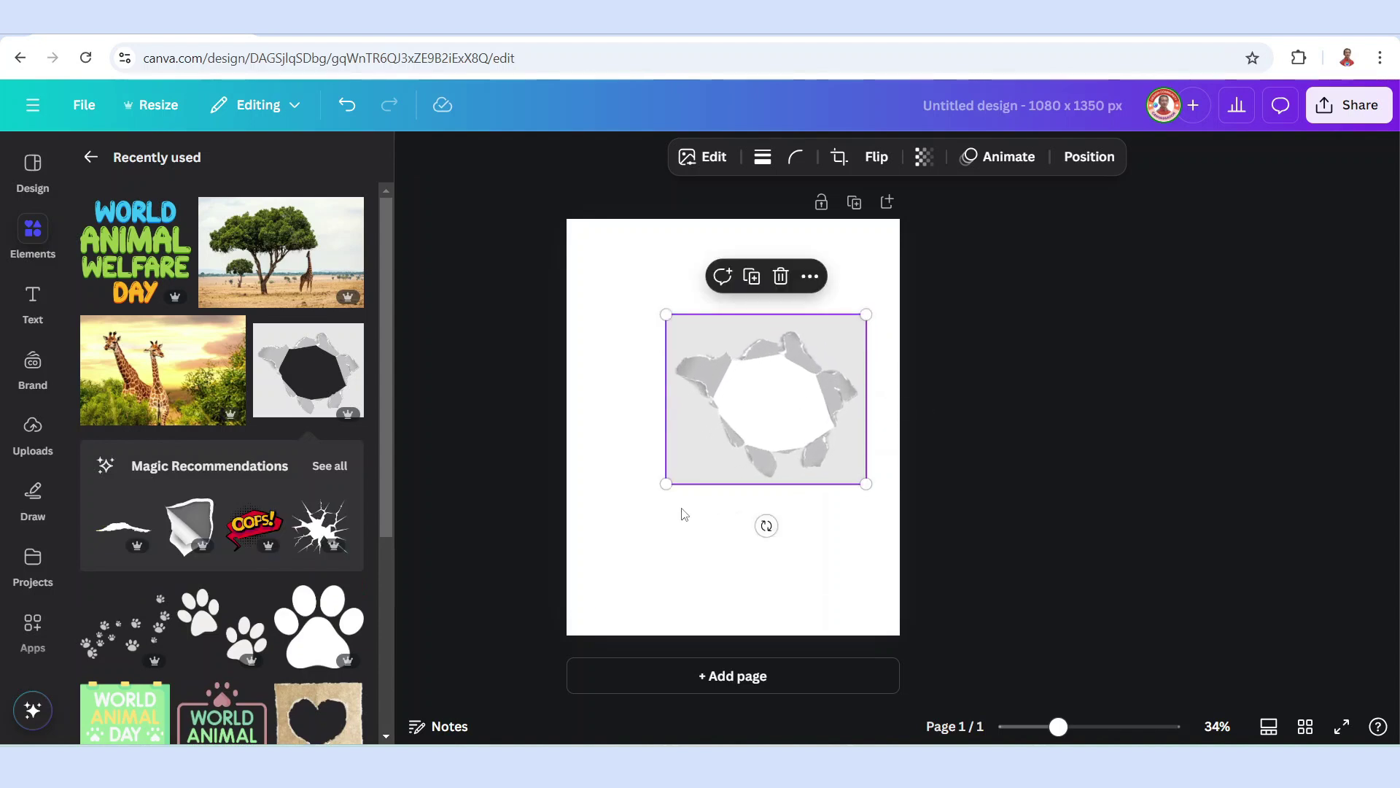
{"action": "left_click_drag", "start_coordinate": [665, 485], "coordinate": [595, 543]}
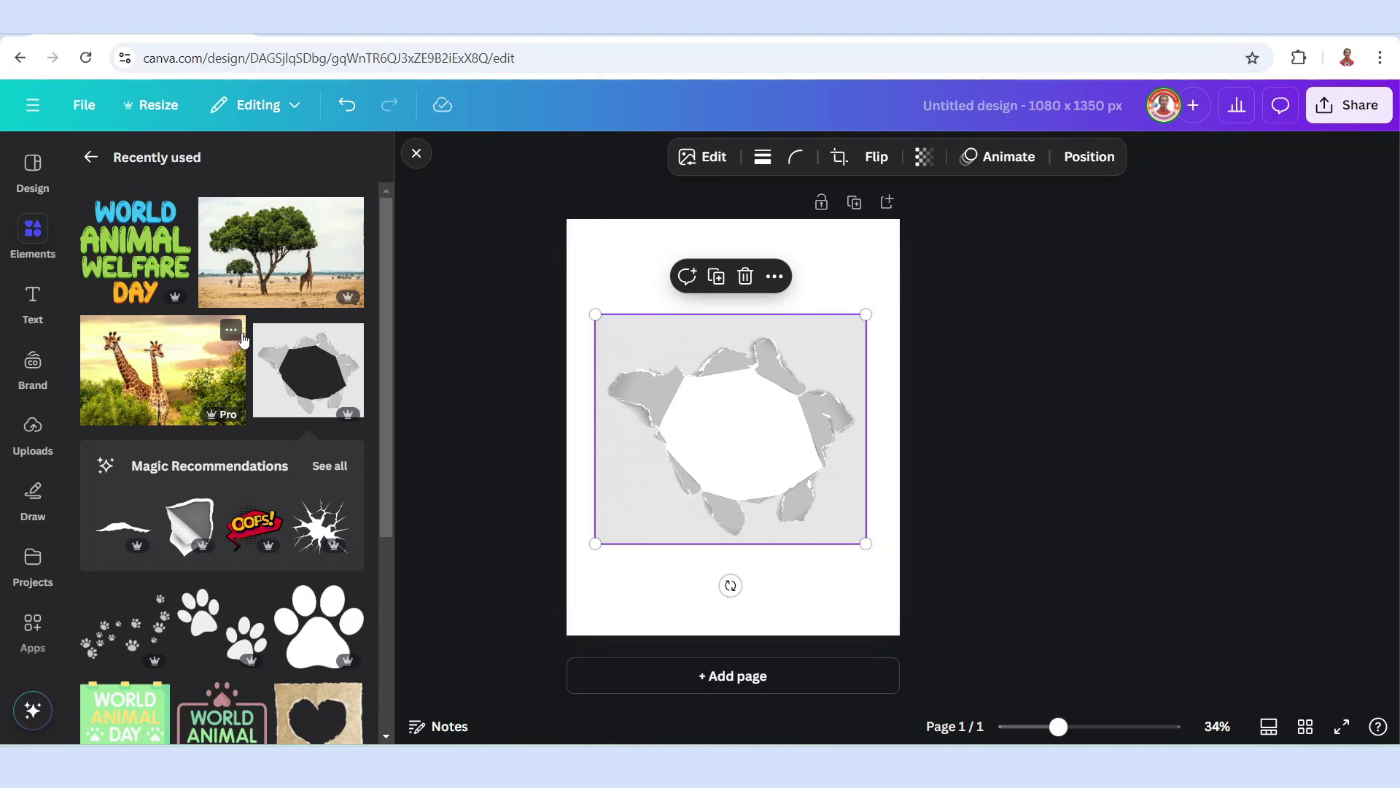
{"action": "left_click", "coordinate": [231, 331]}
{"action": "left_click", "coordinate": [192, 356]}
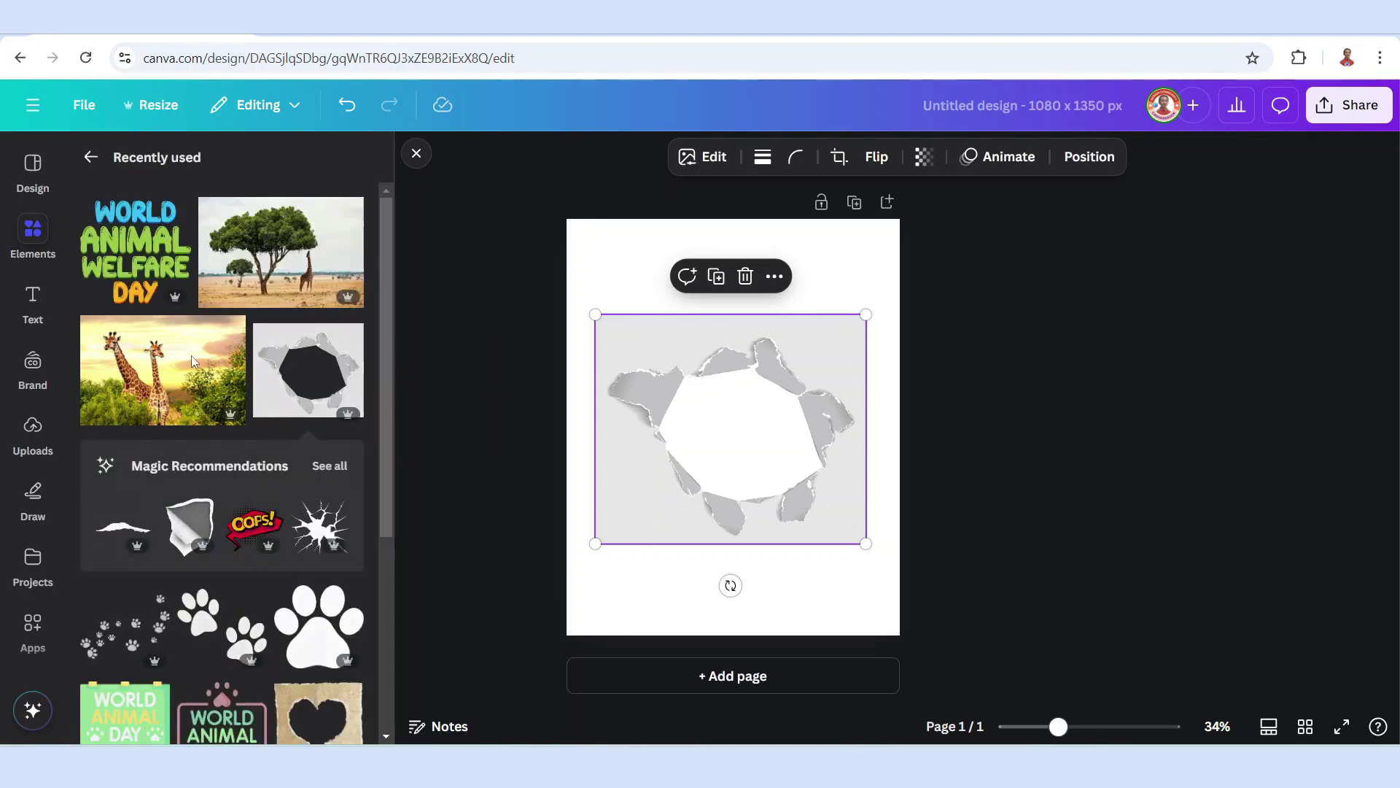
Step: Add the giraffe photo, remove its background, crop its right edge, then enlarge it and move it up-left
{"action": "left_click", "coordinate": [162, 371]}
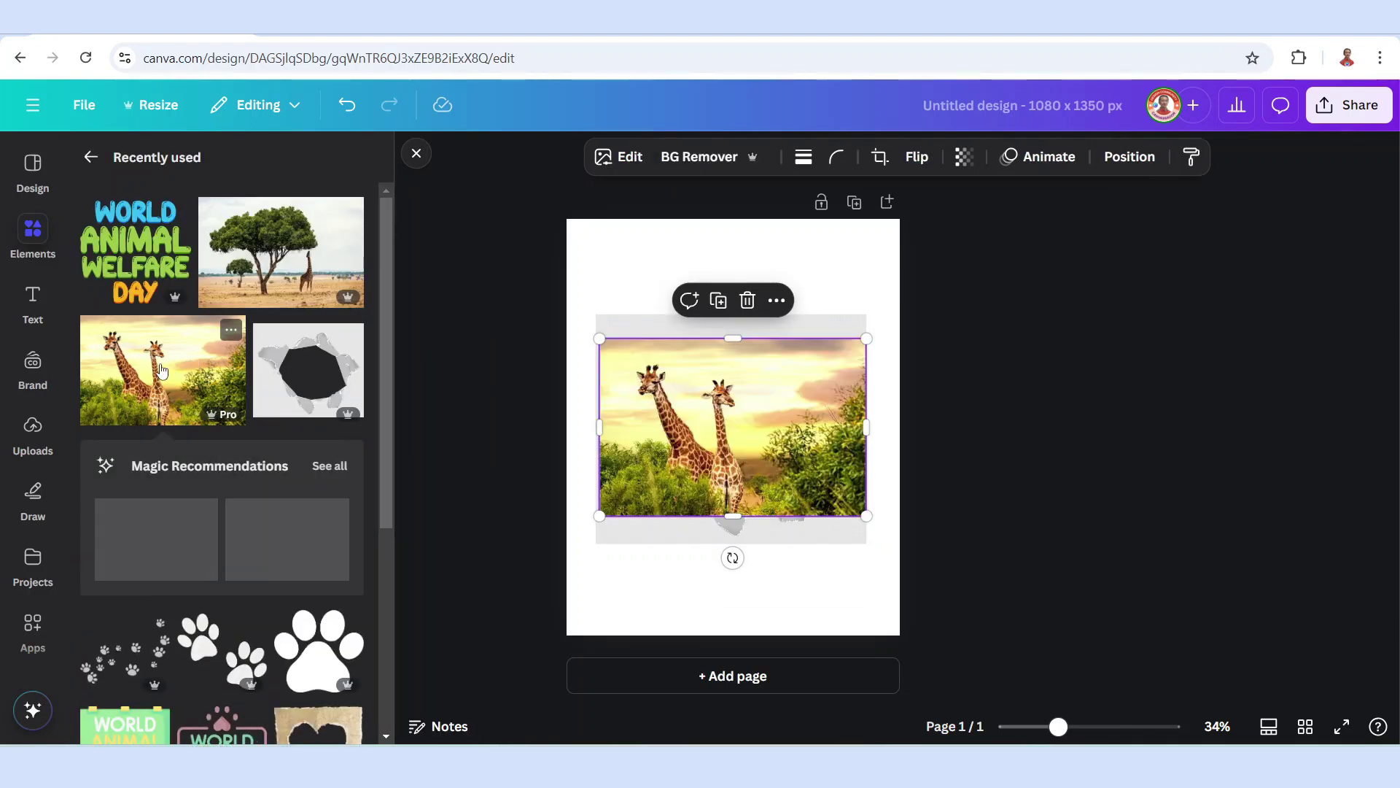
{"action": "left_click", "coordinate": [692, 156]}
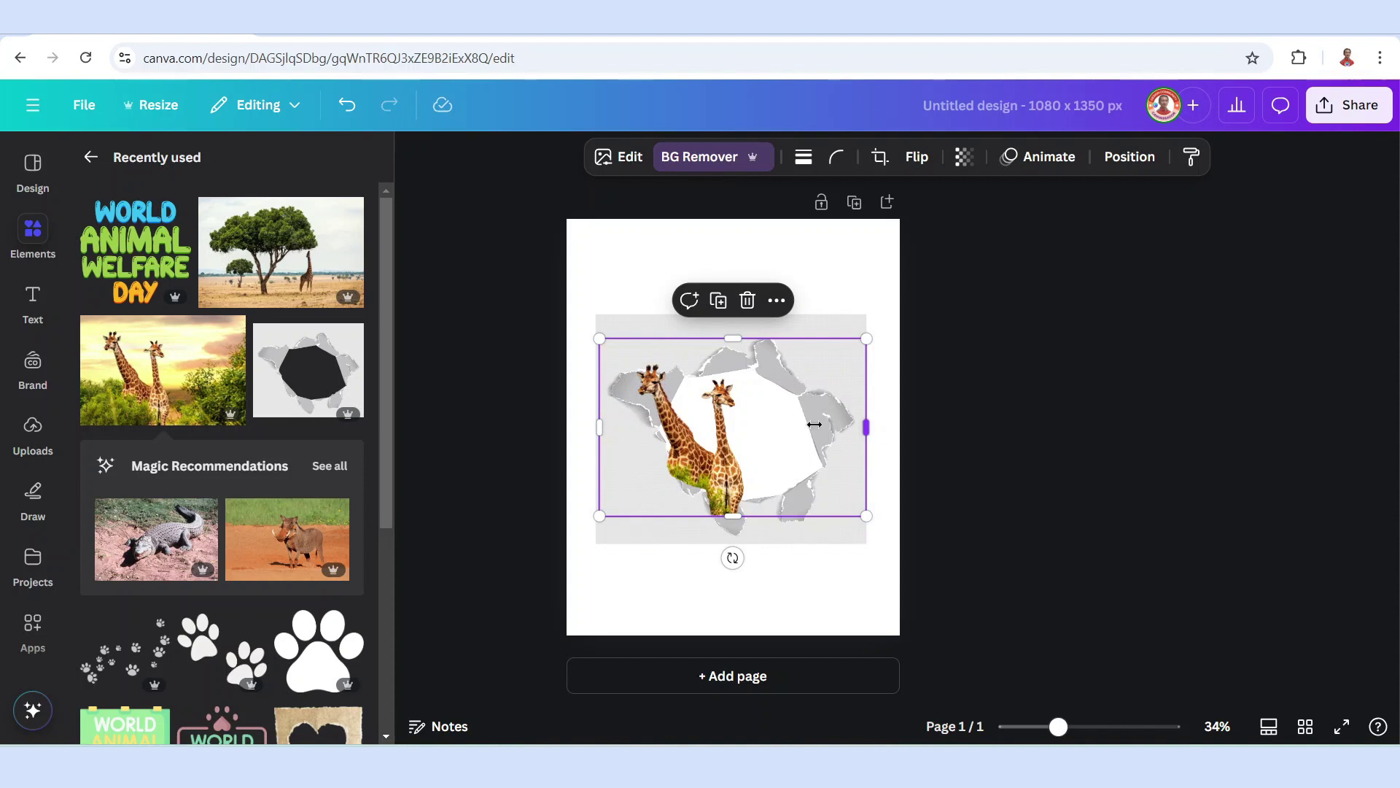
{"action": "left_click_drag", "start_coordinate": [866, 428], "coordinate": [780, 438]}
{"action": "left_click_drag", "start_coordinate": [780, 516], "coordinate": [905, 681]}
{"action": "left_click_drag", "start_coordinate": [857, 578], "coordinate": [795, 449]}
Step: Send the giraffe cut-out behind the torn paper graphic
{"action": "right_click", "coordinate": [796, 452]}
{"action": "mouse_move", "coordinate": [853, 355]}
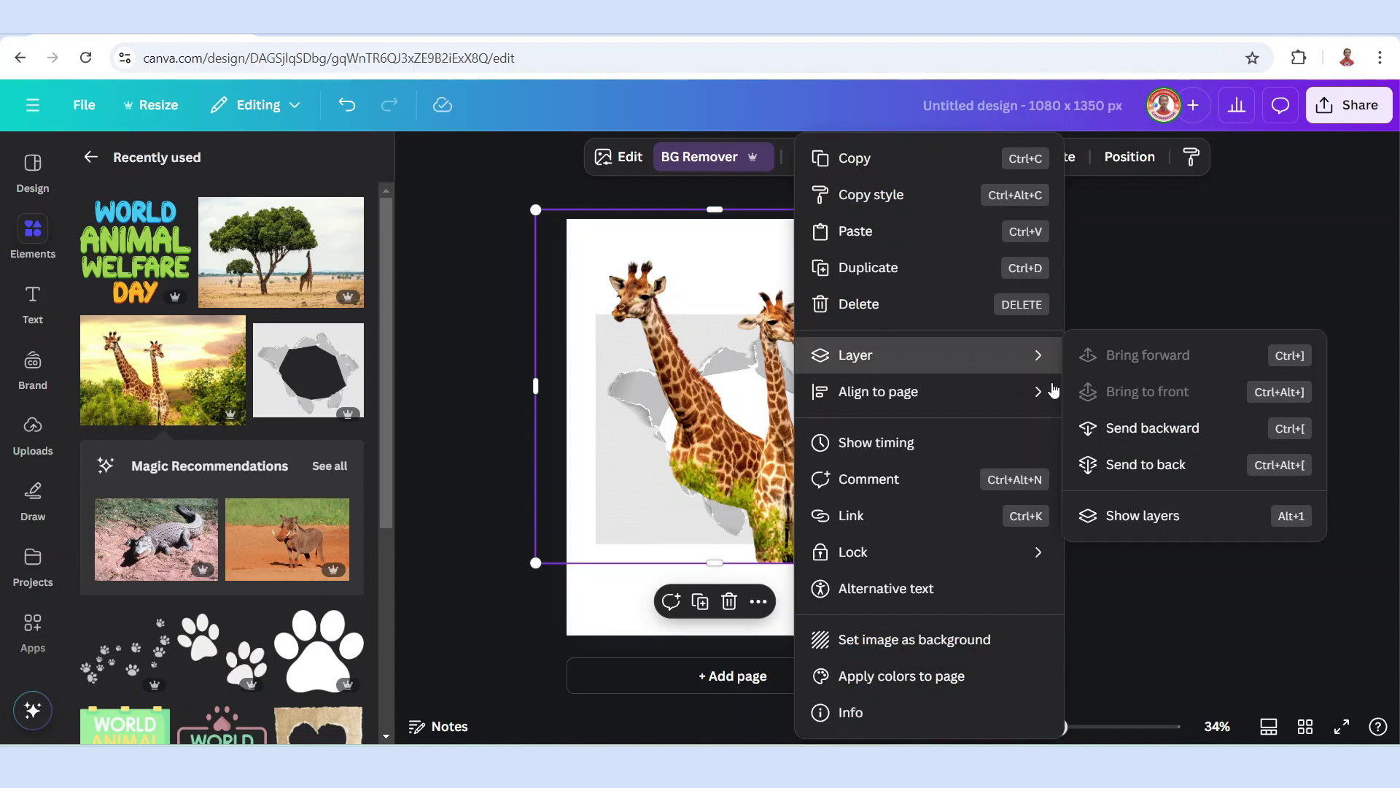
{"action": "left_click", "coordinate": [1138, 462]}
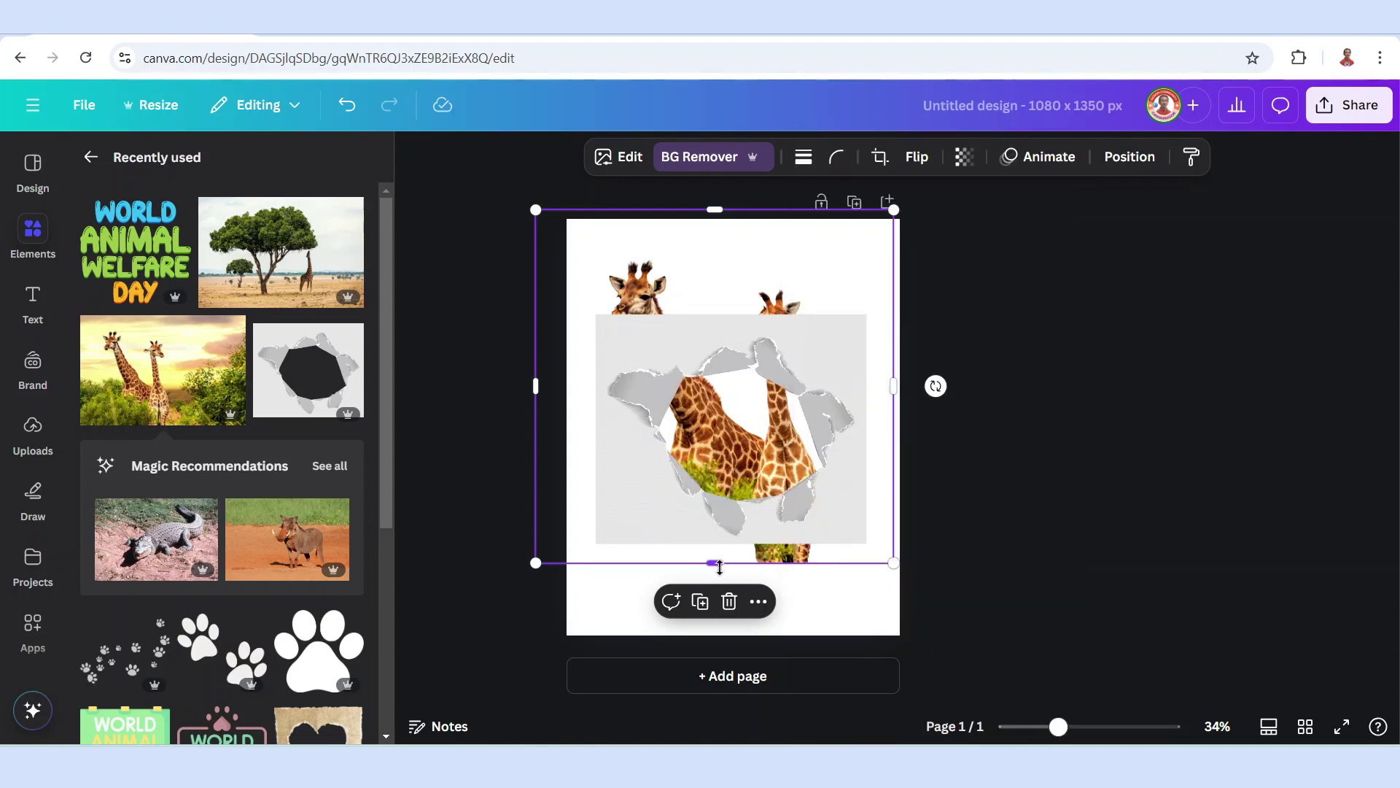
Step: Crop the giraffes' bottom, then duplicate and crop the copy so only the necks rise above the paper
{"action": "left_click_drag", "start_coordinate": [720, 566], "coordinate": [716, 524]}
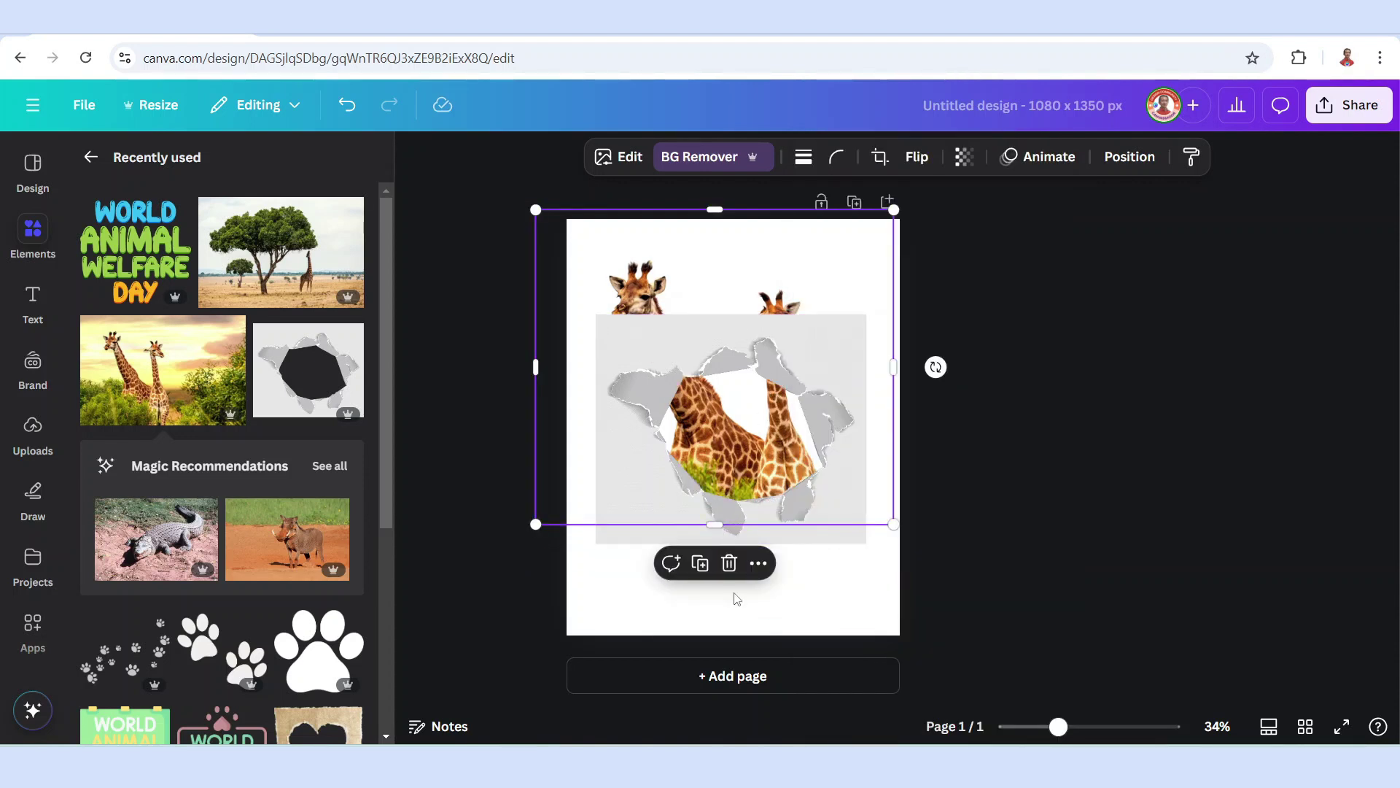
{"action": "left_click", "coordinate": [701, 563]}
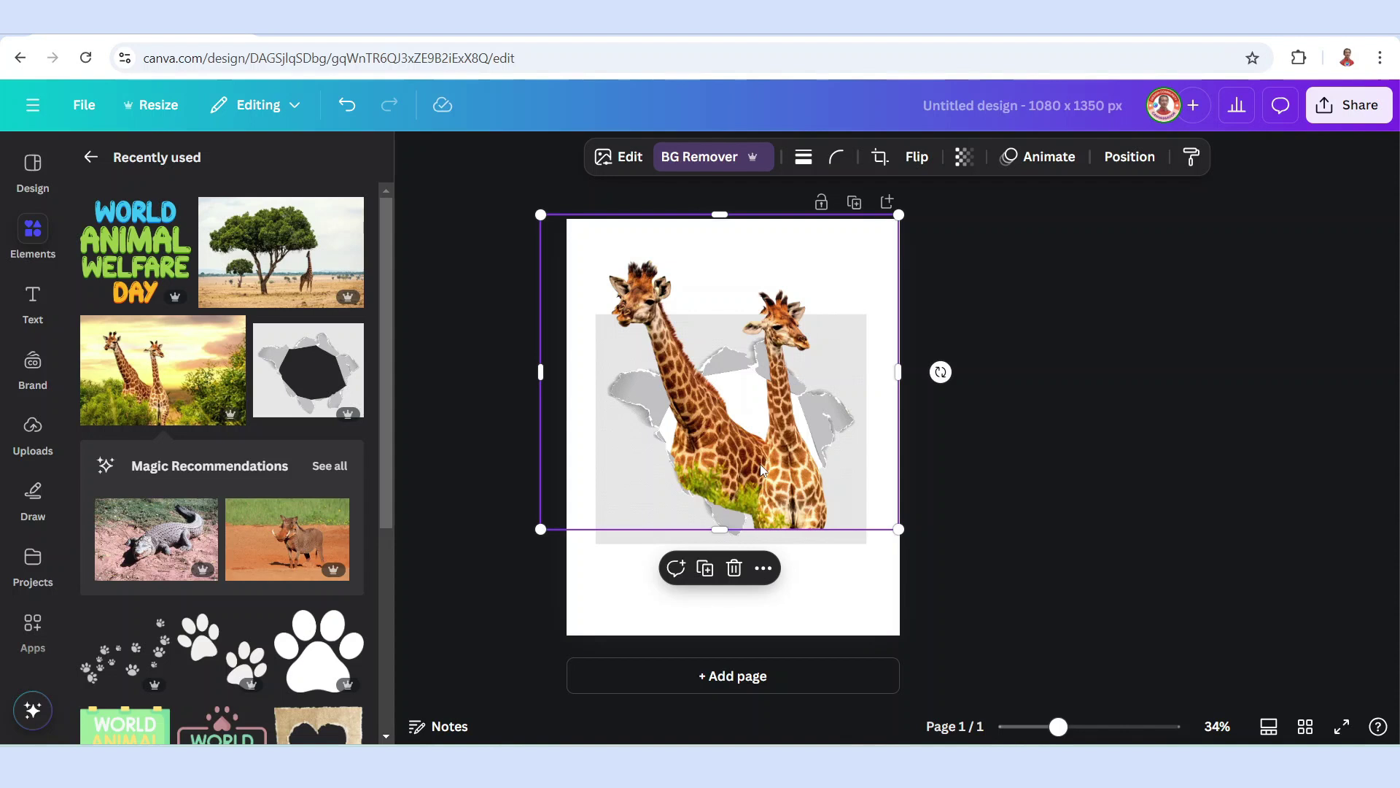
{"action": "mouse_move", "coordinate": [761, 469]}
{"action": "left_mouse_down"}
{"action": "mouse_move", "coordinate": [781, 461]}
{"action": "mouse_move", "coordinate": [754, 461]}
{"action": "left_mouse_up"}
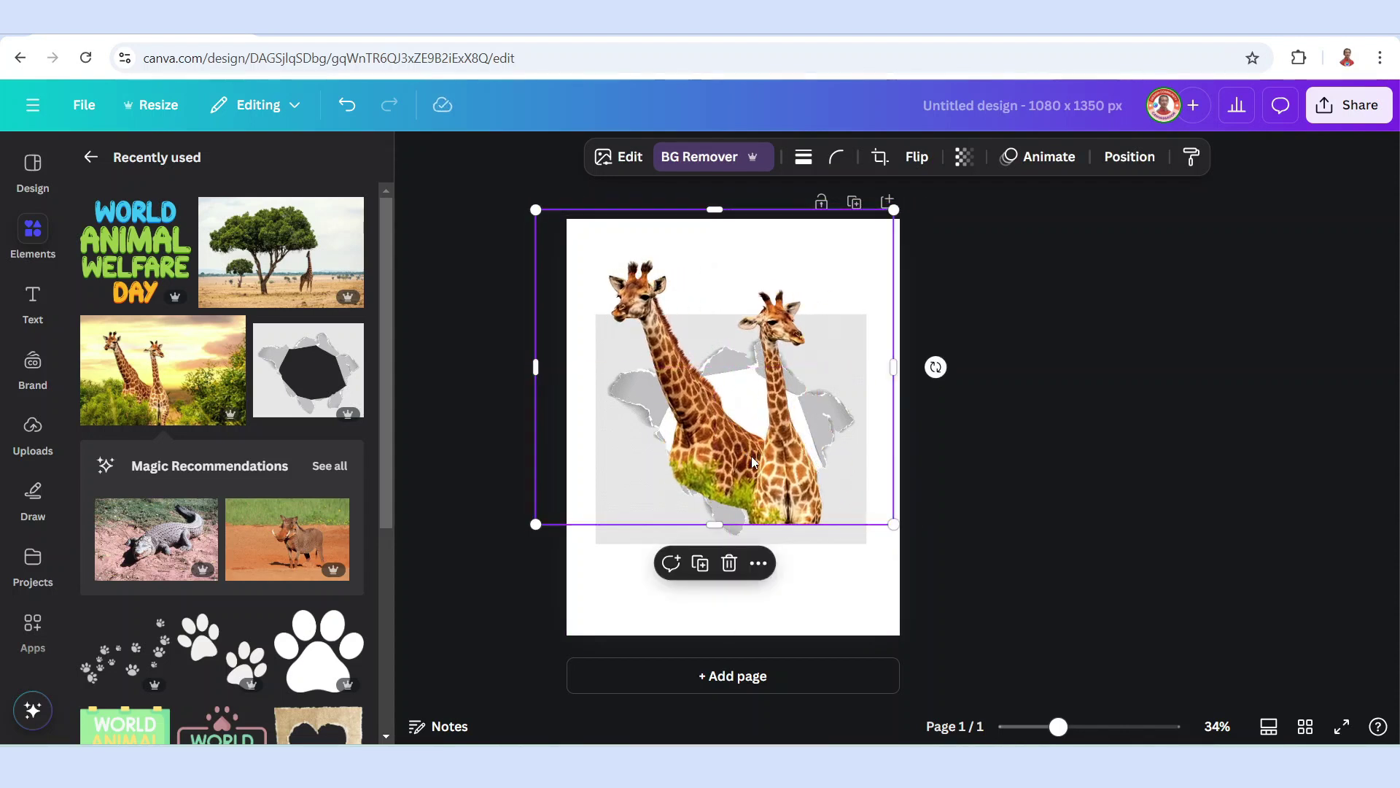
{"action": "left_click_drag", "start_coordinate": [716, 525], "coordinate": [750, 444]}
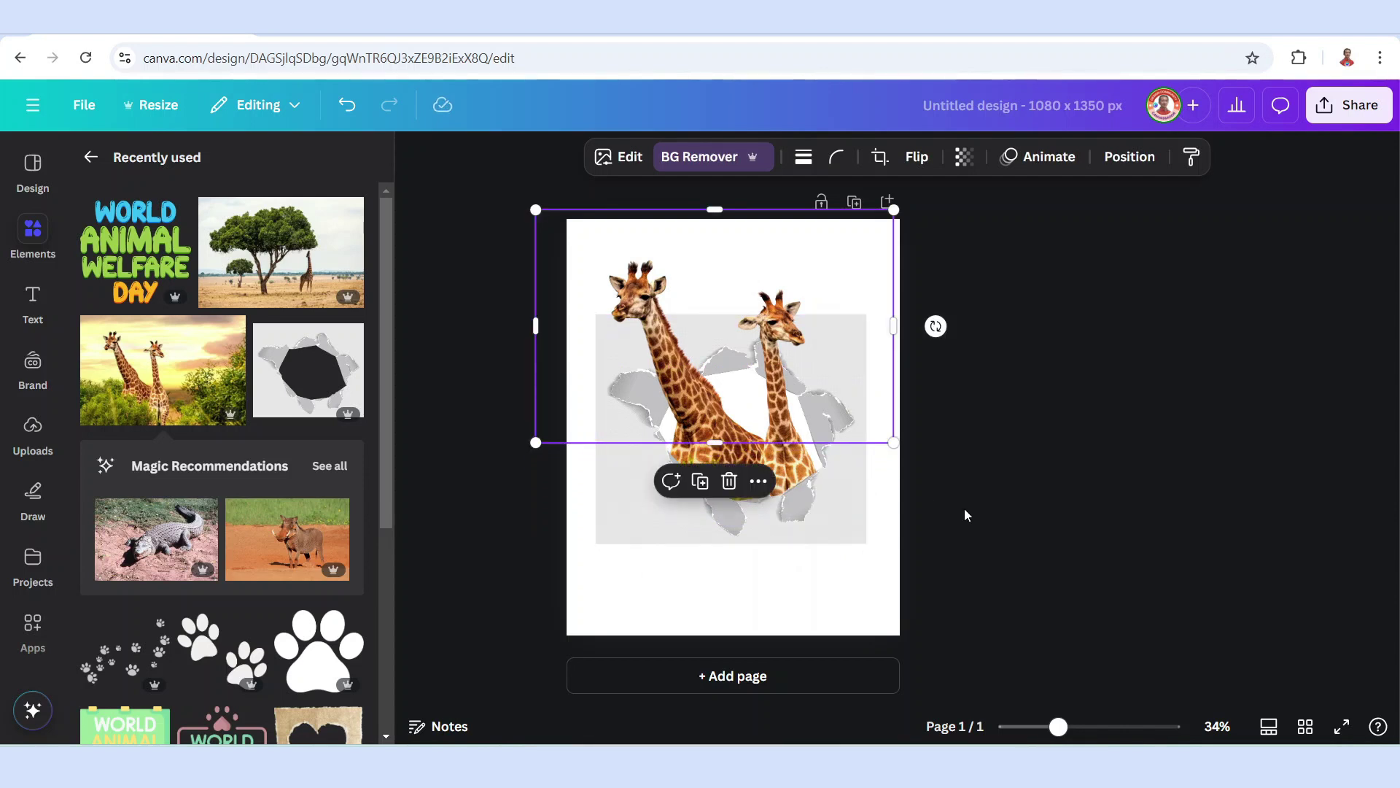
Step: Duplicate the cropped giraffes and give the copy a custom duotone with #000000 highlights and shadows
{"action": "left_click", "coordinate": [703, 481]}
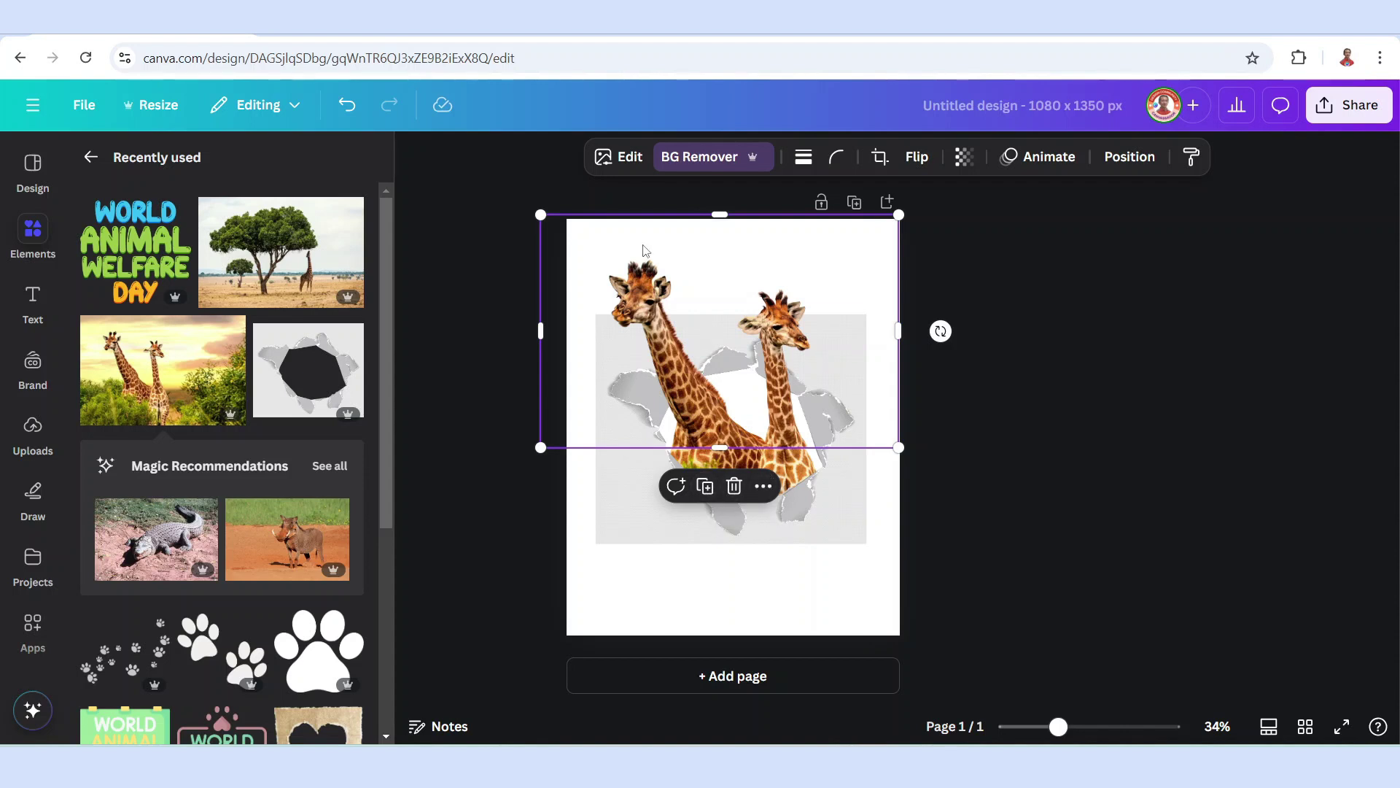
{"action": "left_click", "coordinate": [623, 159]}
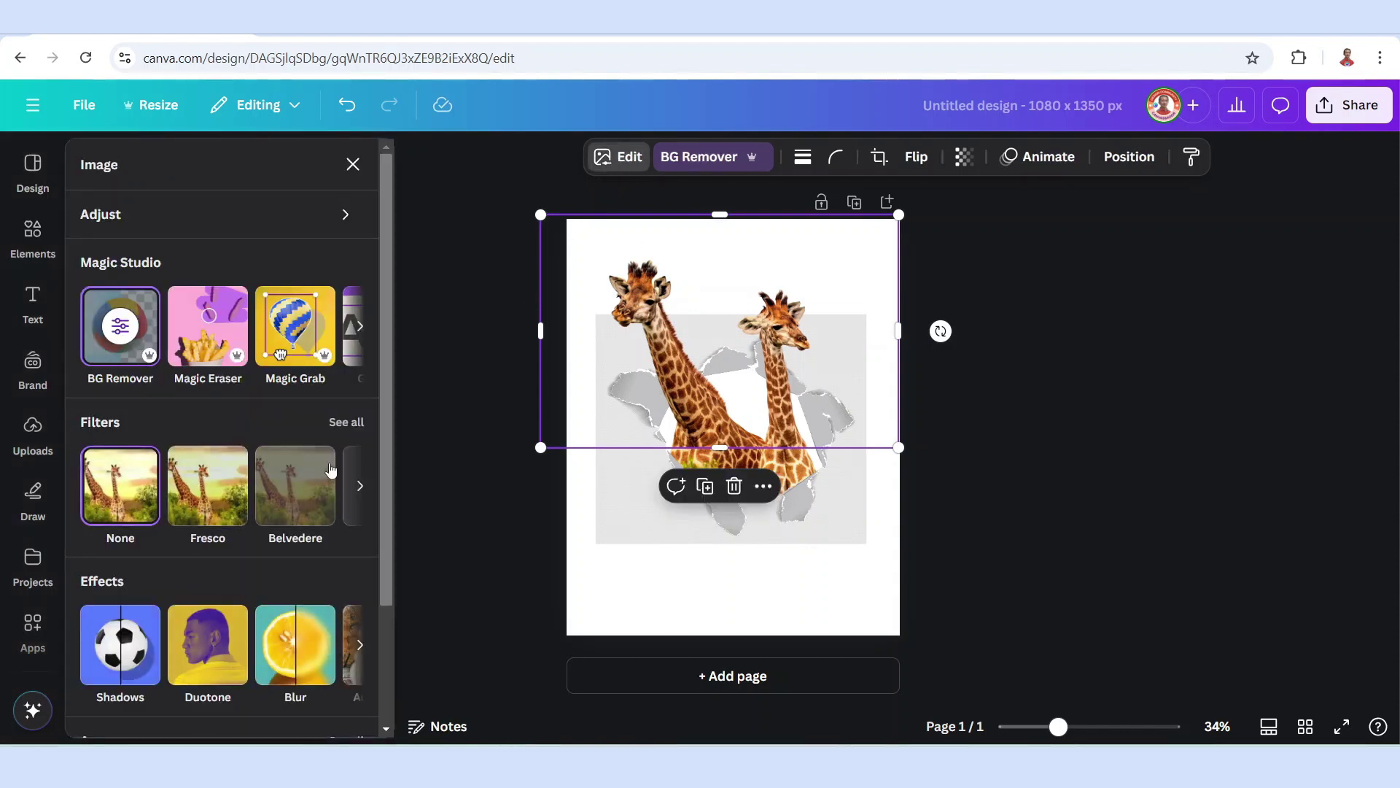
{"action": "left_click", "coordinate": [216, 668]}
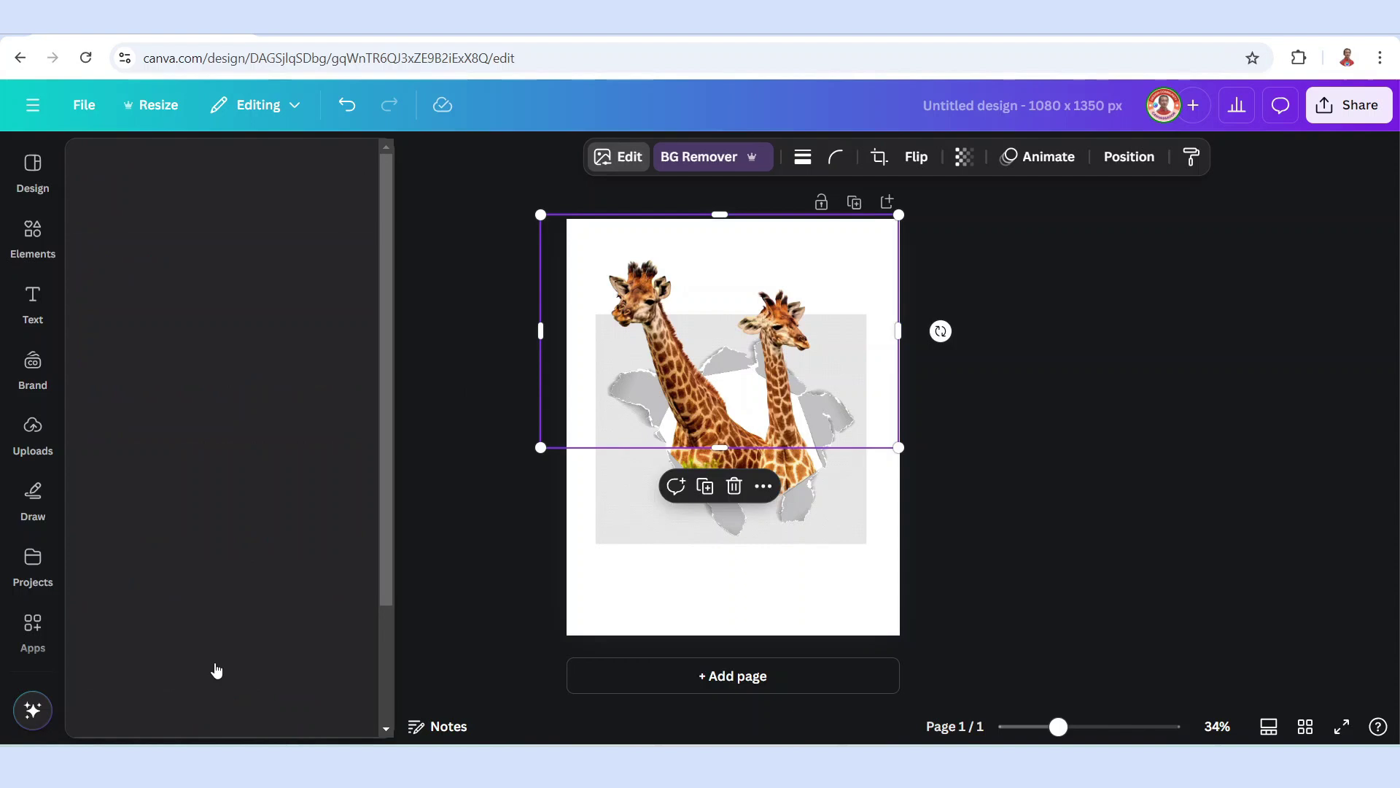
{"action": "left_click", "coordinate": [128, 392]}
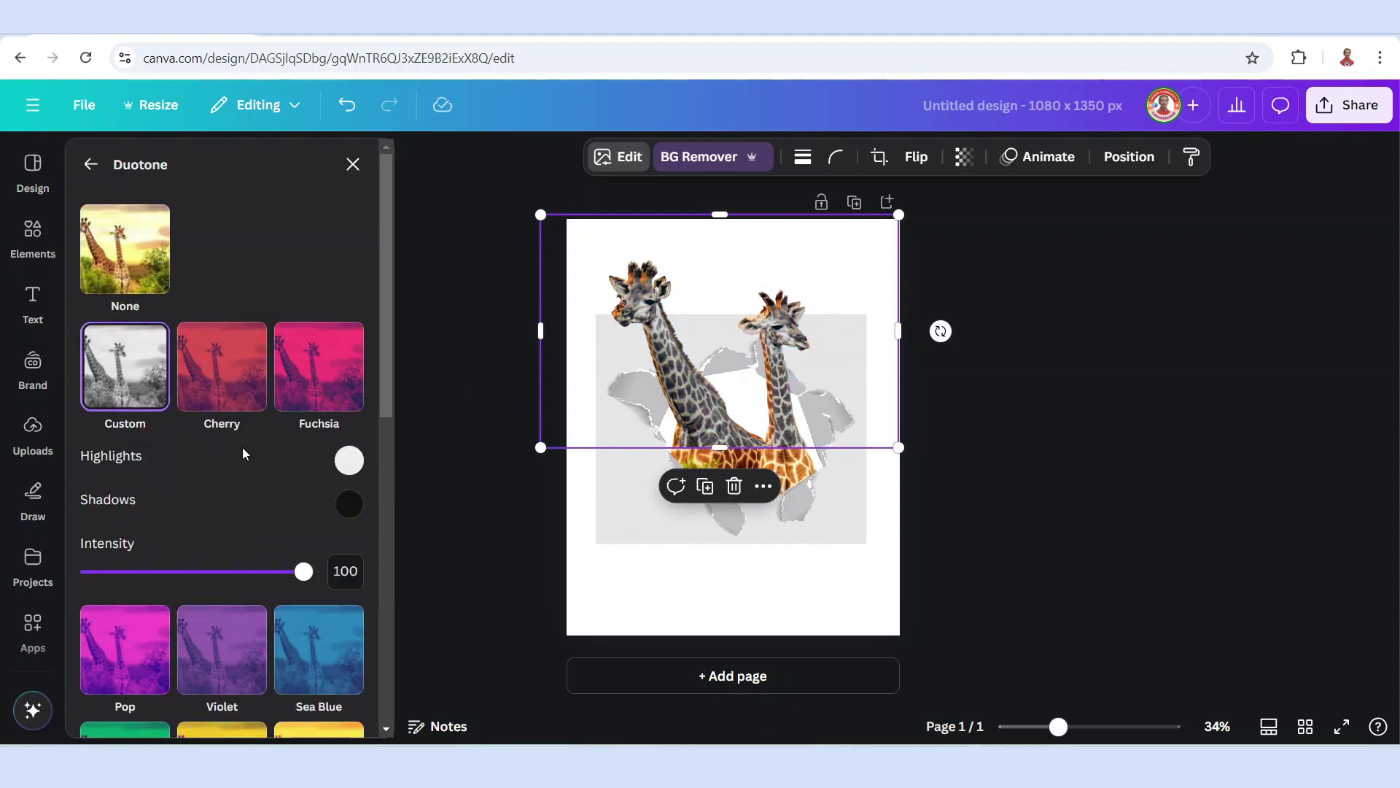
{"action": "left_click", "coordinate": [349, 459]}
{"action": "left_click_drag", "start_coordinate": [377, 541], "coordinate": [341, 643]}
{"action": "left_click", "coordinate": [349, 503]}
{"action": "left_click", "coordinate": [349, 503]}
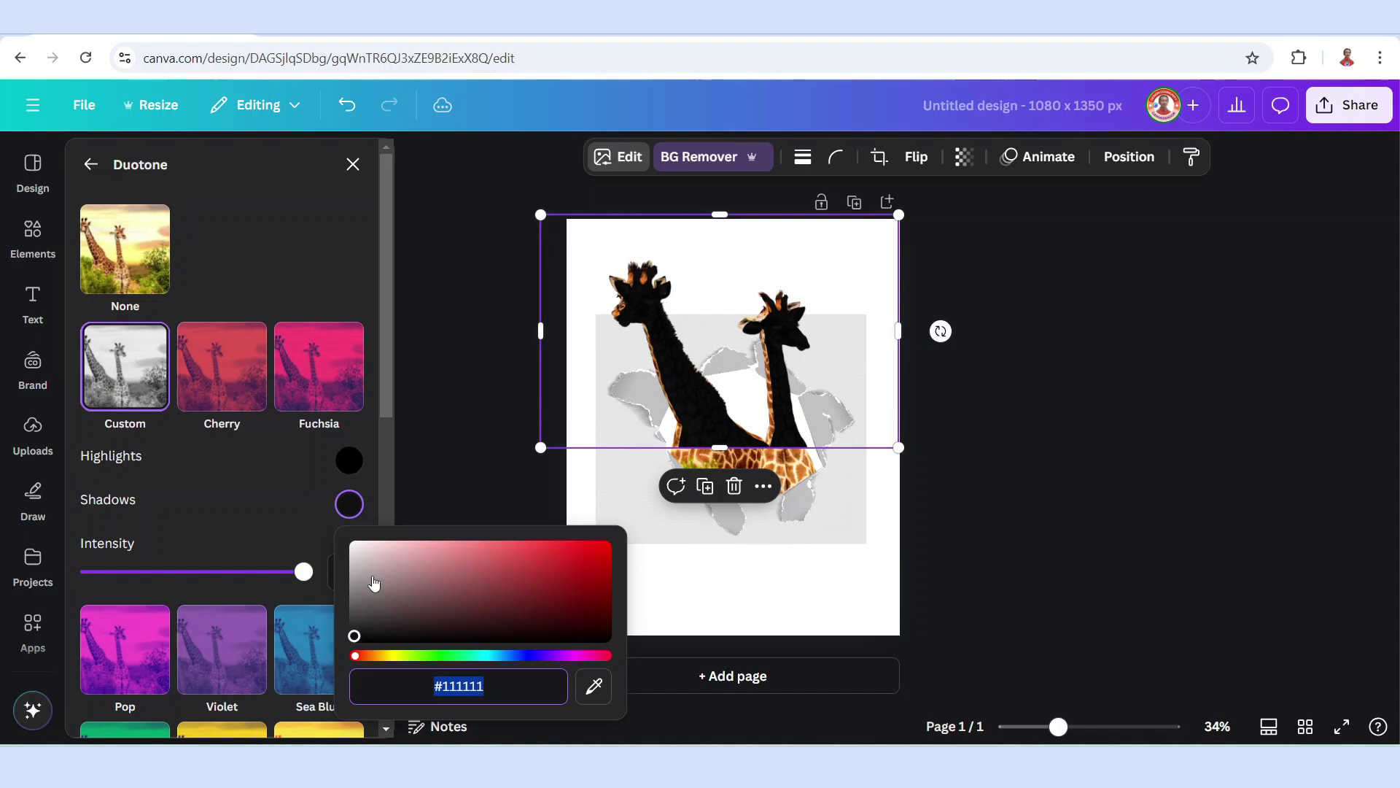
{"action": "left_click", "coordinate": [357, 642]}
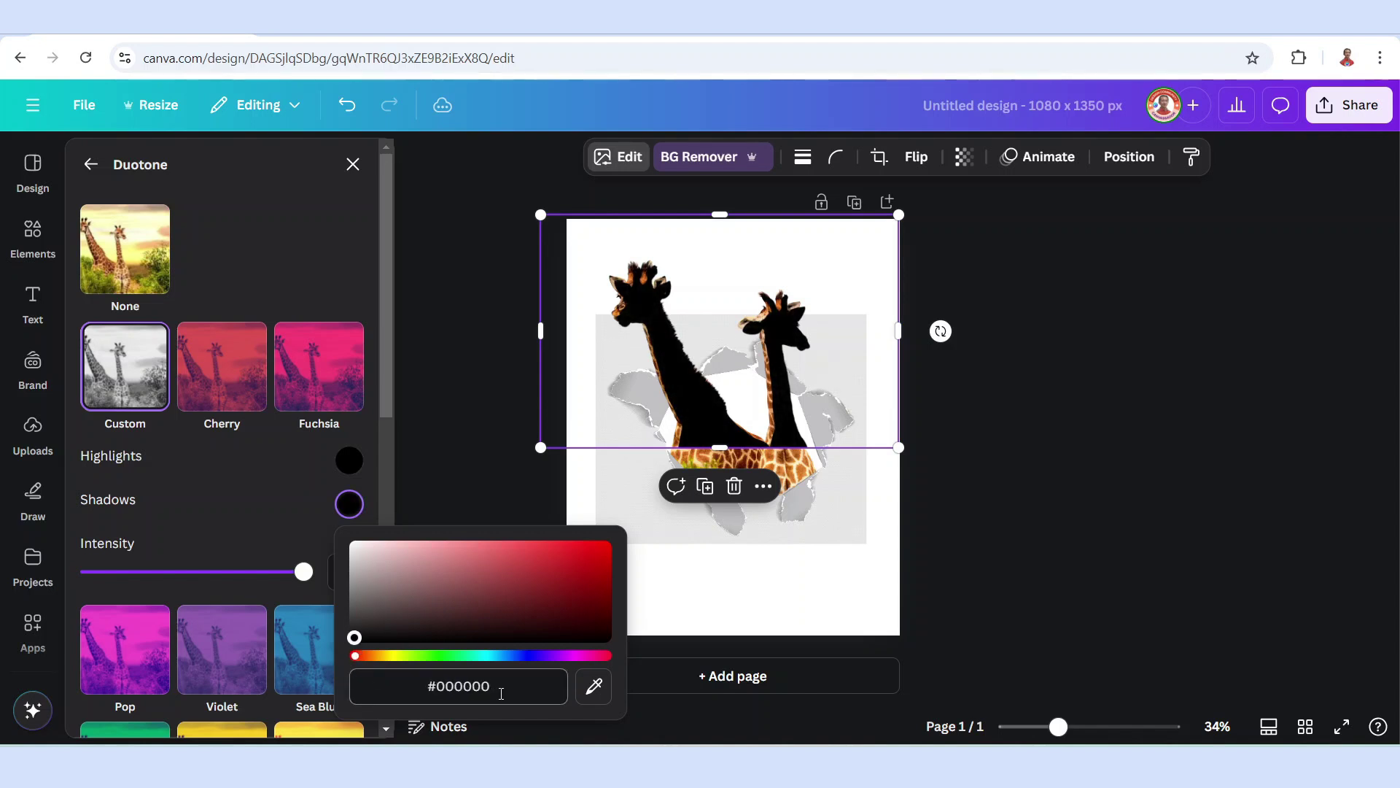
{"action": "left_click", "coordinate": [354, 167]}
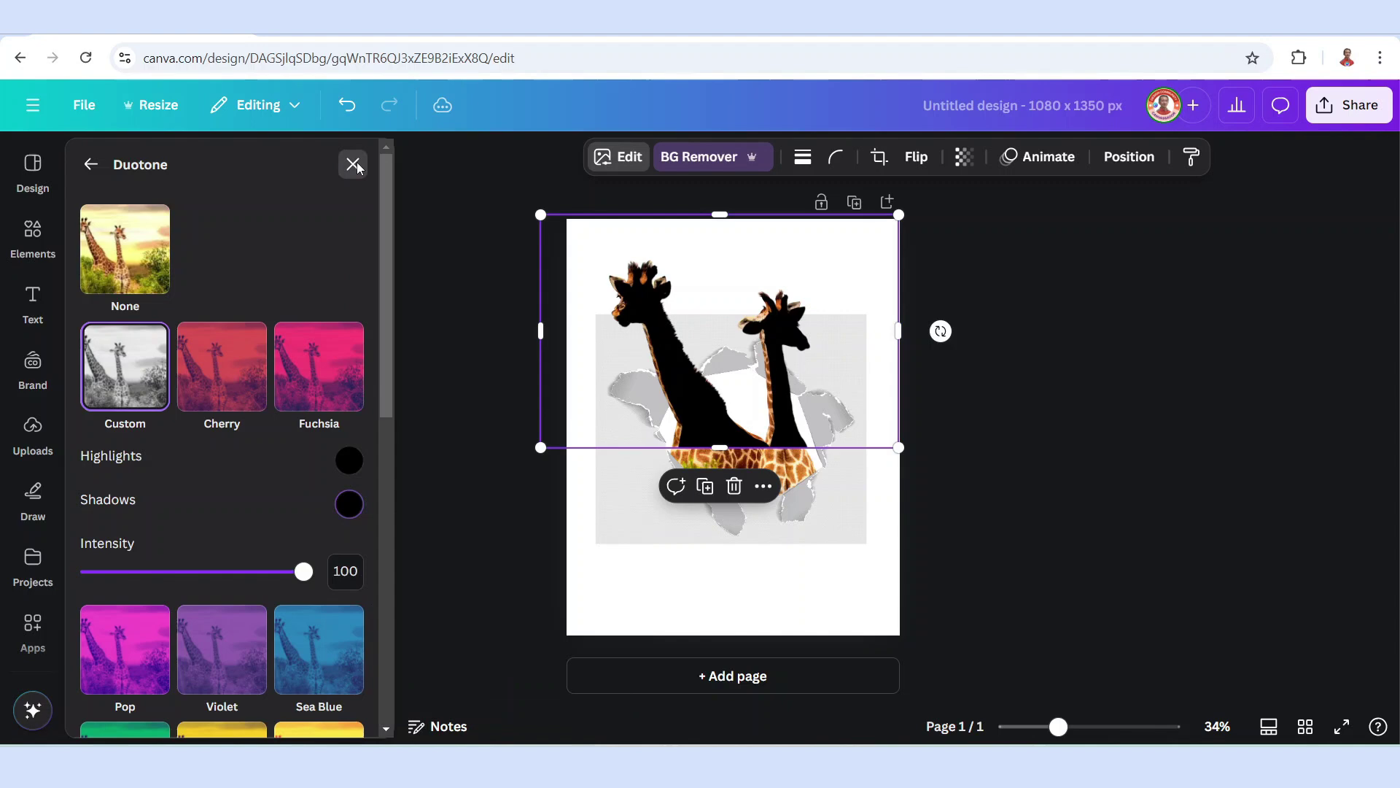
{"action": "left_click", "coordinate": [354, 166]}
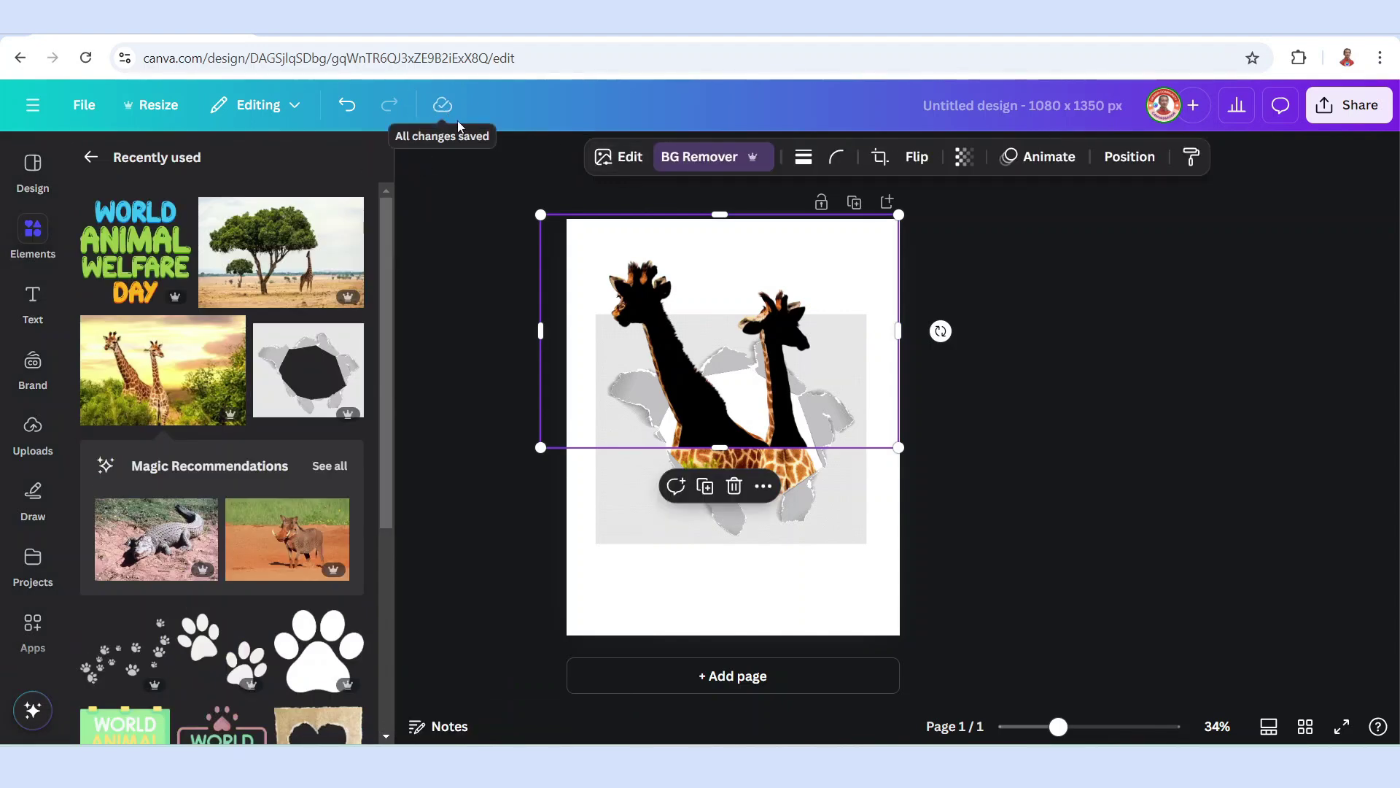
Step: Apply a Whole image blur at intensity 45 to the black silhouette copy
{"action": "left_click", "coordinate": [623, 158]}
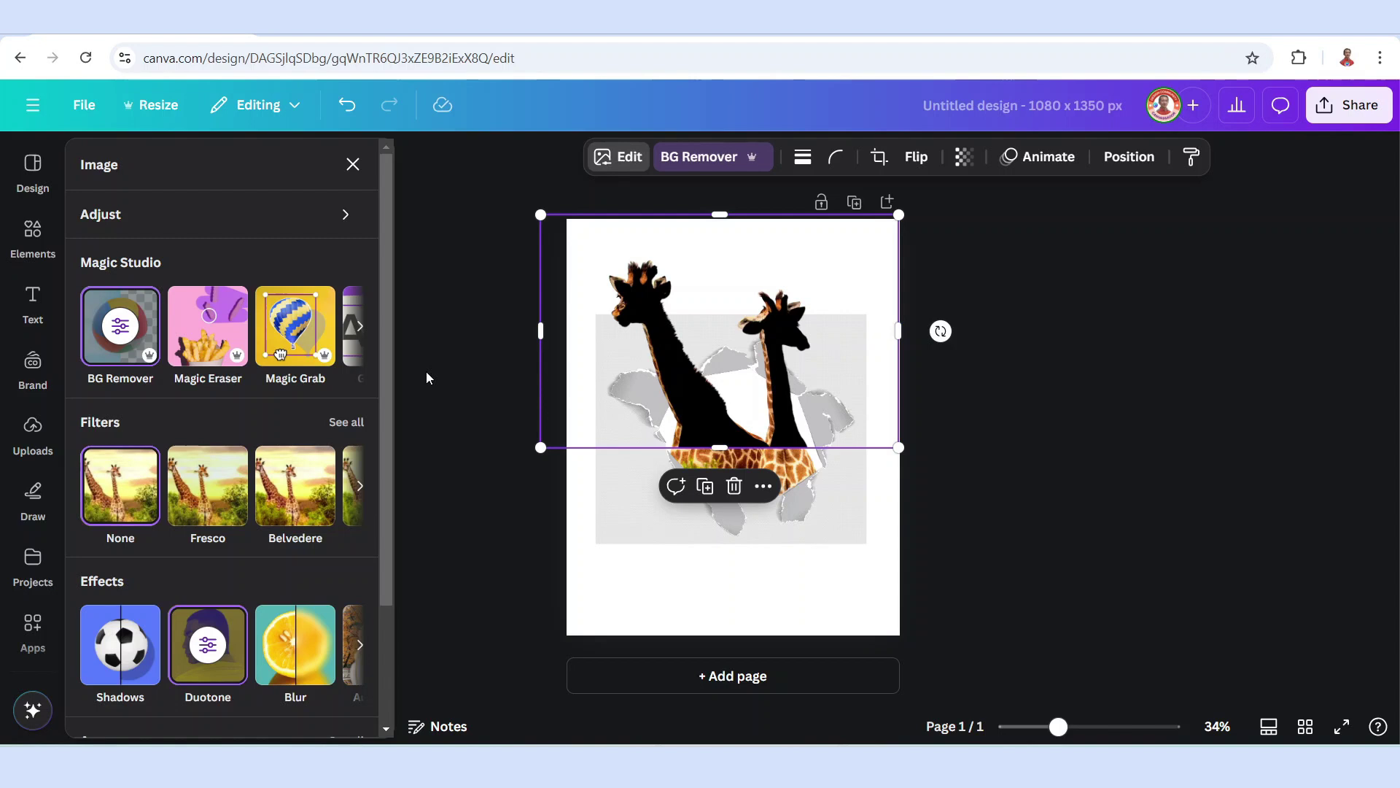
{"action": "left_click", "coordinate": [306, 665]}
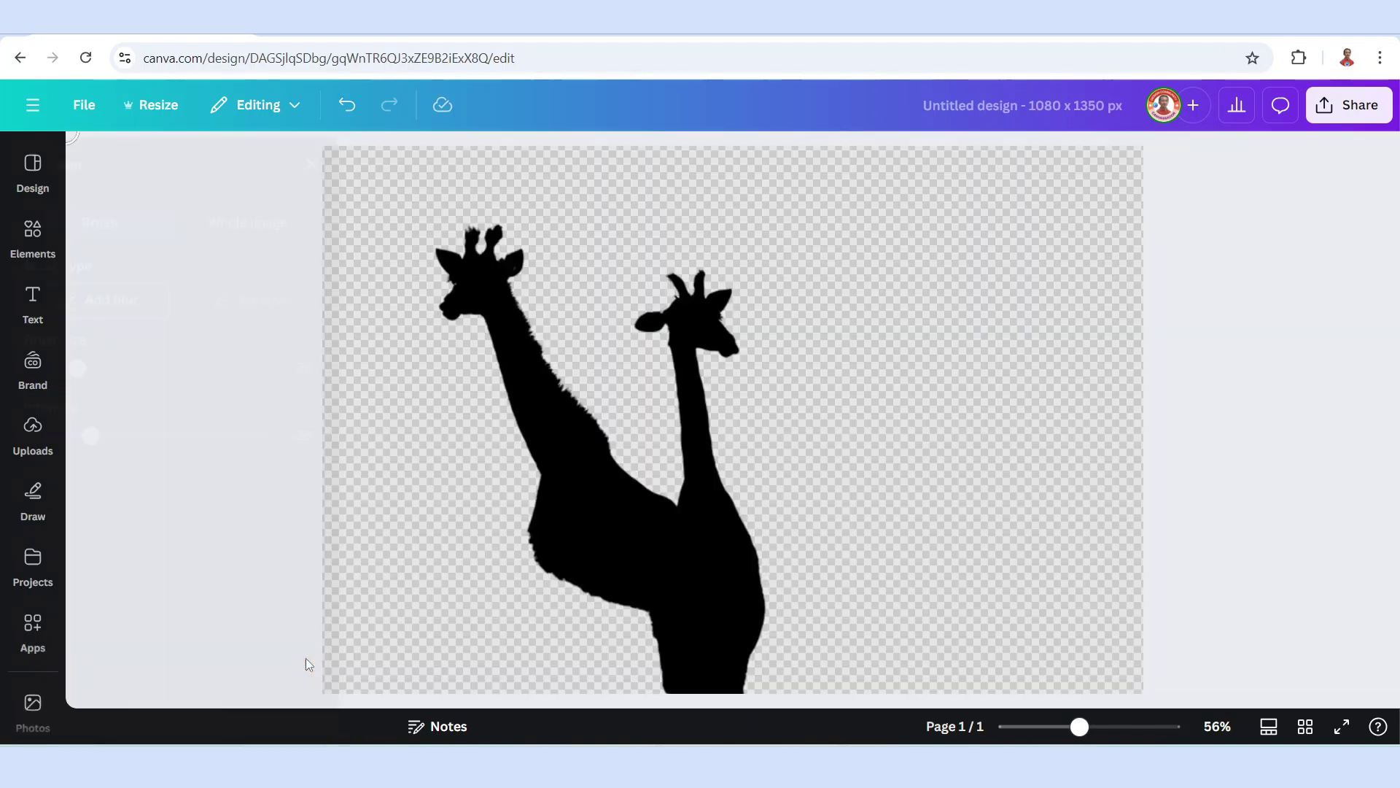
{"action": "left_click", "coordinate": [308, 229]}
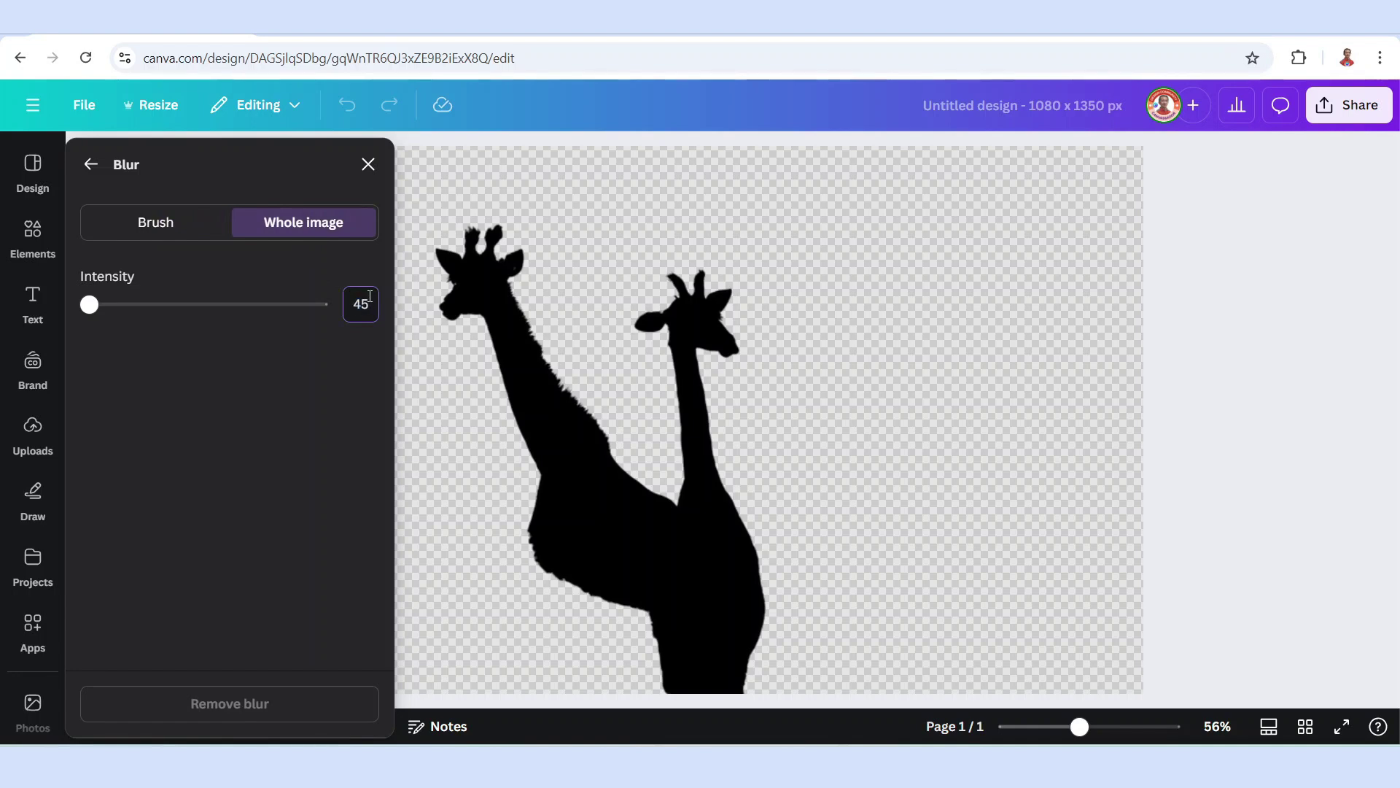
{"action": "key", "text": "Return"}
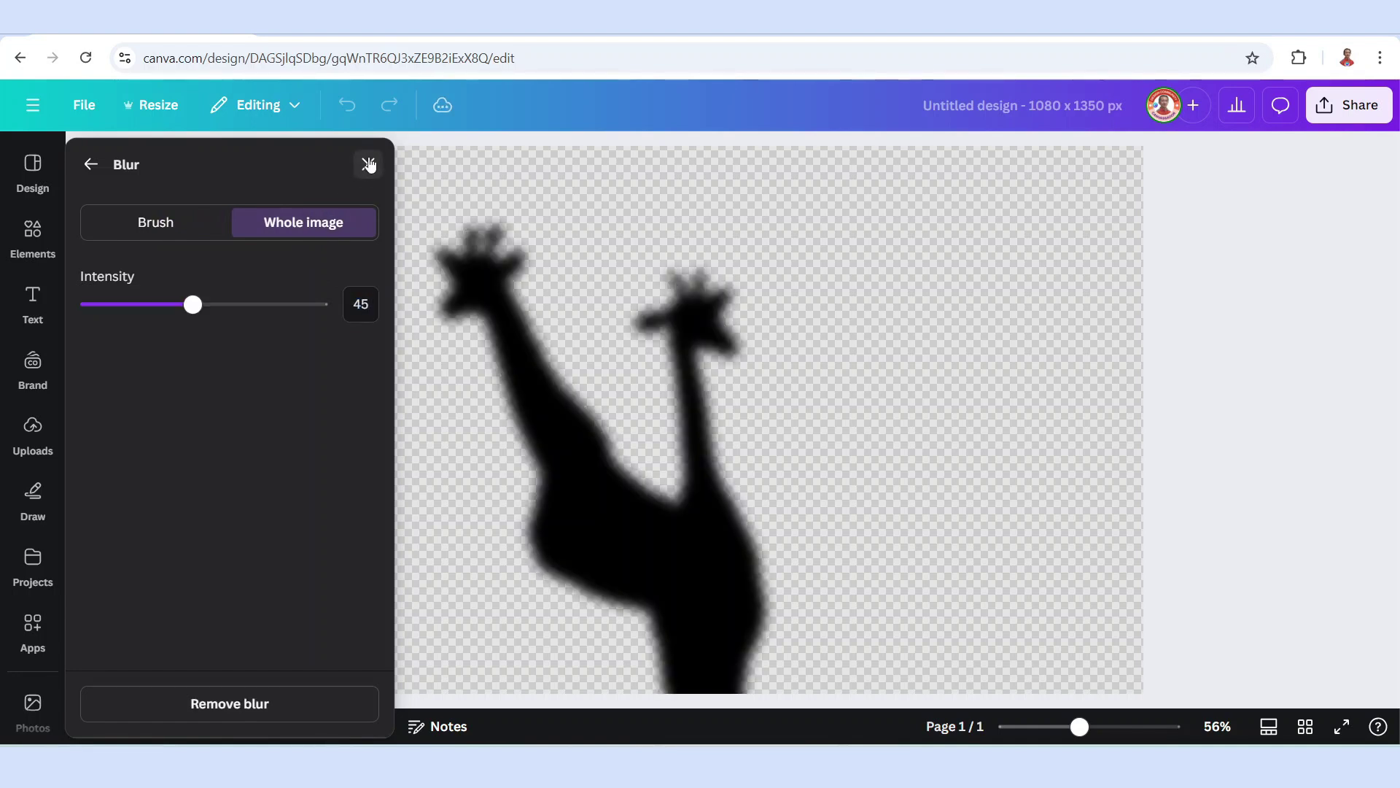
{"action": "left_click", "coordinate": [368, 164]}
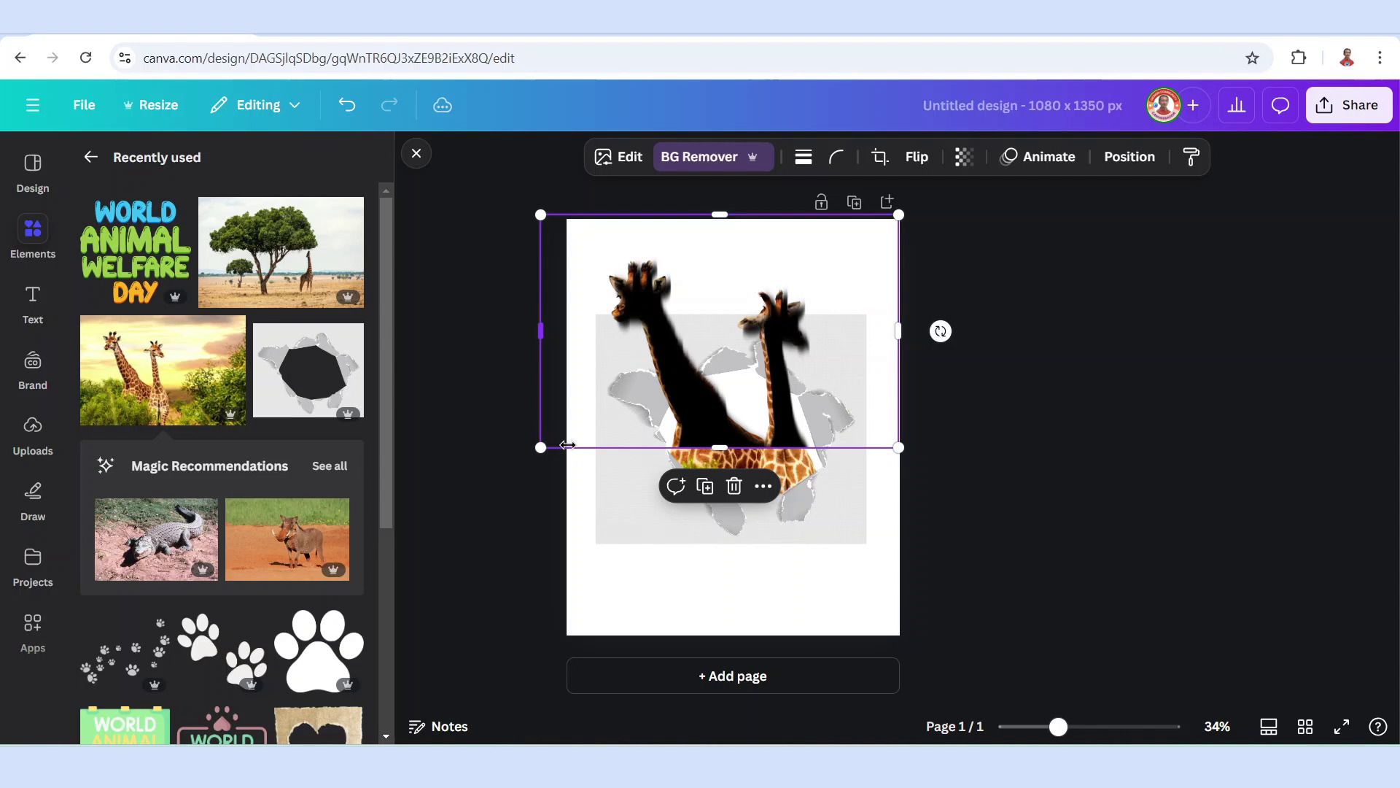
Step: Lower the blurred silhouette's transparency from 100 to 60
{"action": "left_click", "coordinate": [964, 156]}
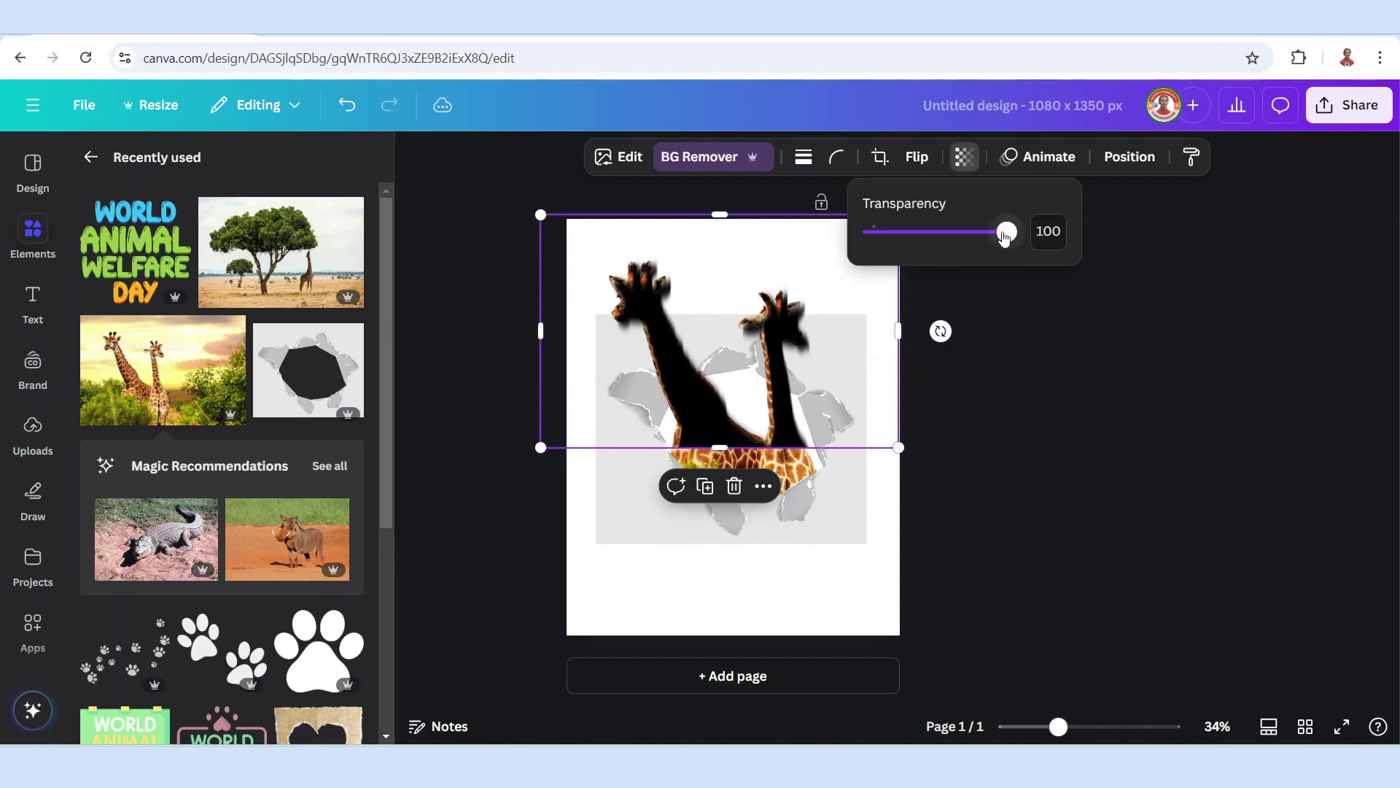
{"action": "left_click_drag", "start_coordinate": [1006, 232], "coordinate": [955, 242]}
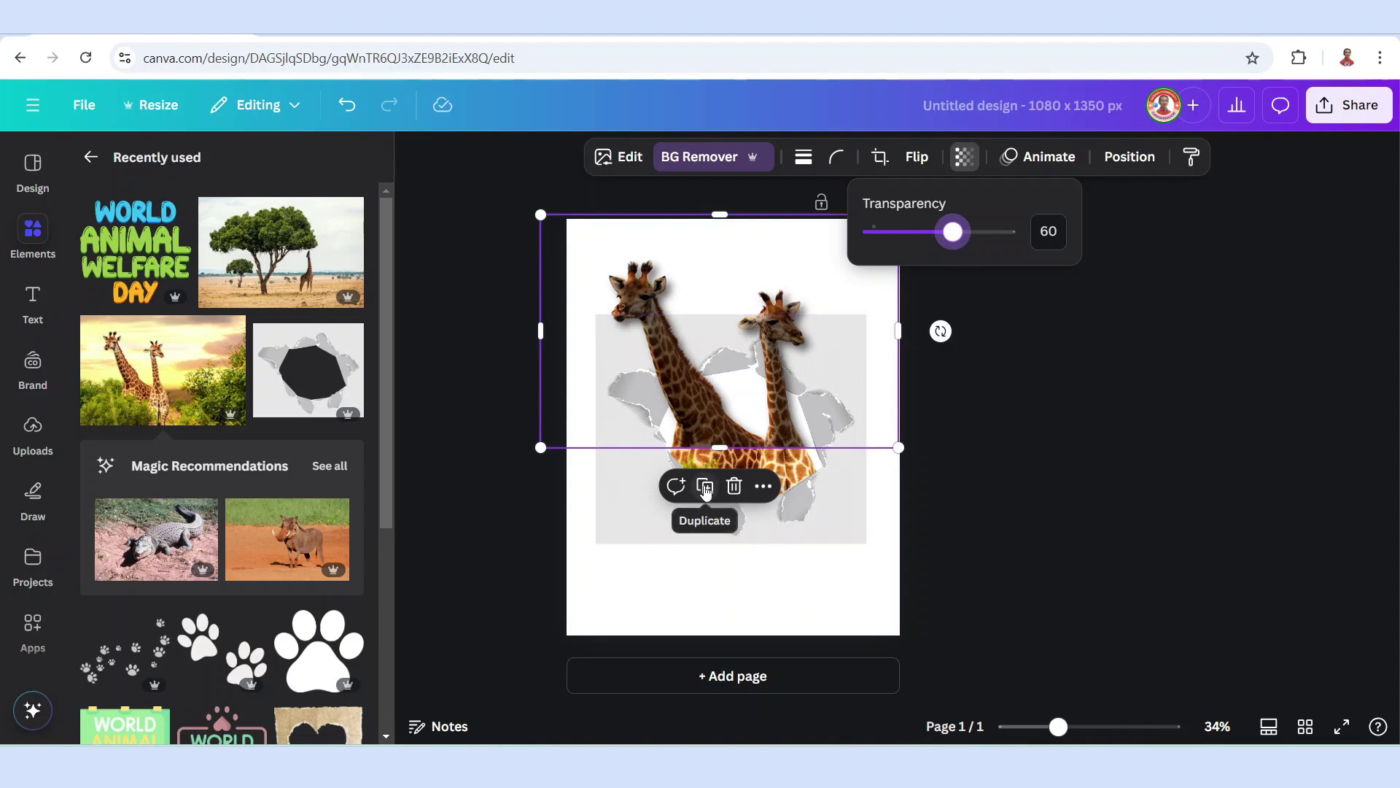
Step: Duplicate the silhouette into a lower copy, crop both, and tilt the upper one about 25° and shorten it
{"action": "left_click", "coordinate": [705, 490]}
{"action": "left_click_drag", "start_coordinate": [705, 490], "coordinate": [696, 575]}
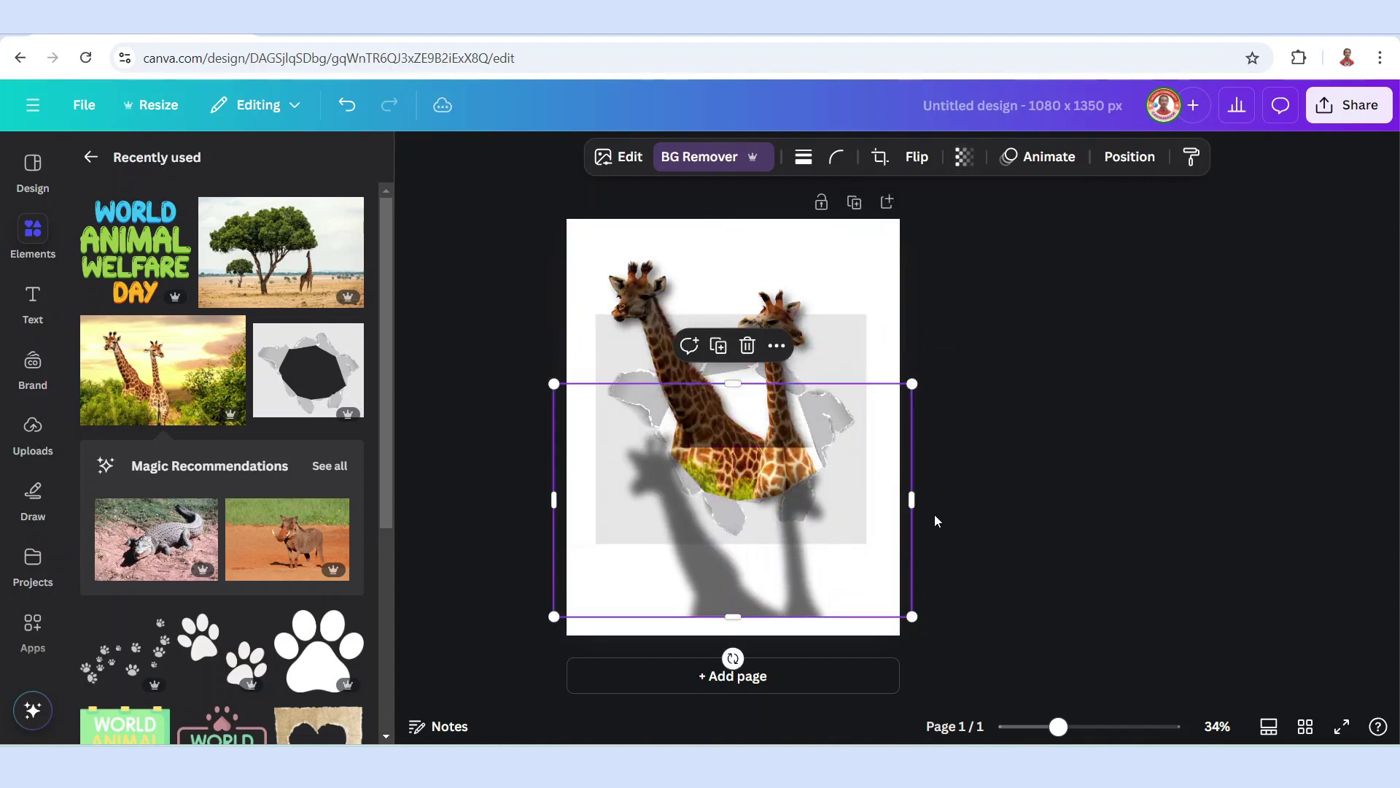
{"action": "left_click_drag", "start_coordinate": [811, 524], "coordinate": [779, 527]}
{"action": "left_click", "coordinate": [674, 329]}
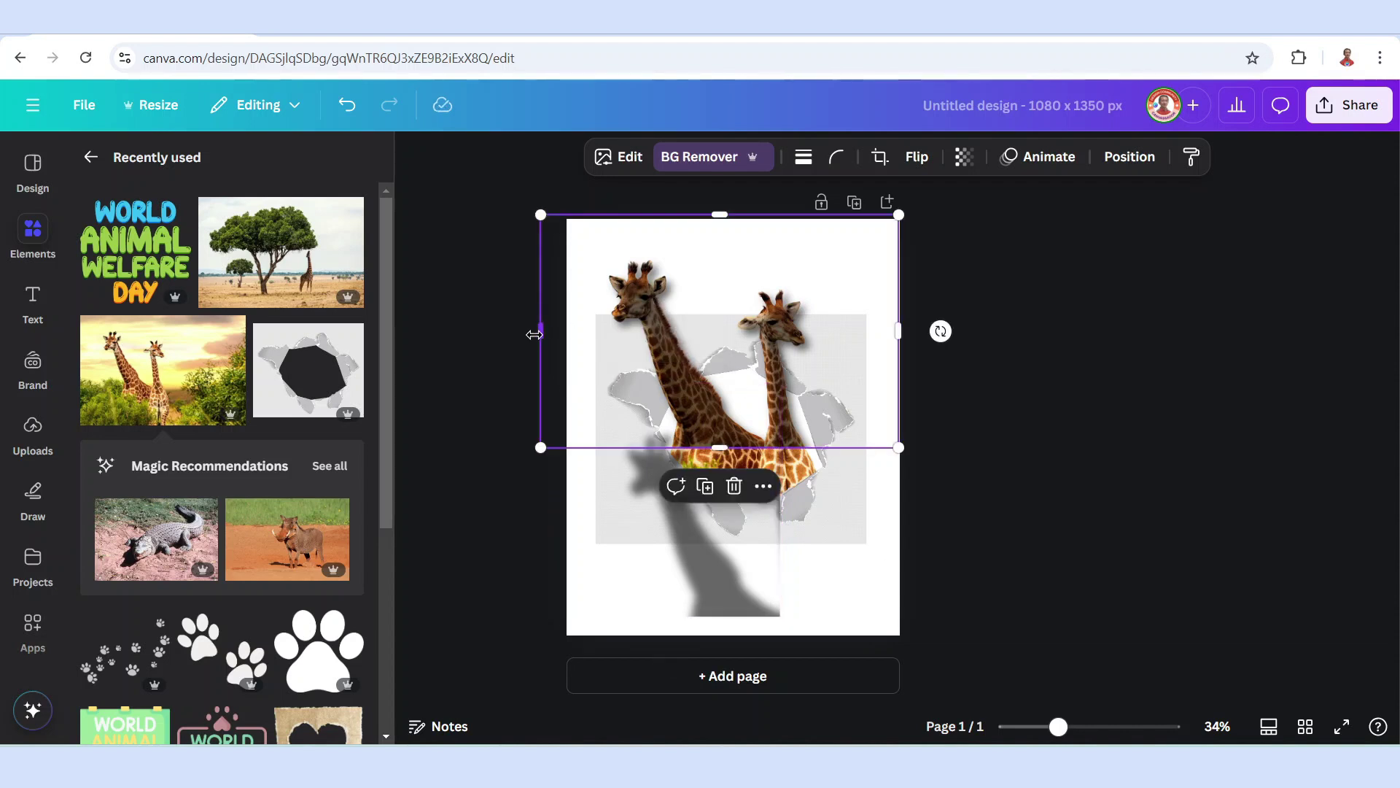
{"action": "left_click_drag", "start_coordinate": [549, 334], "coordinate": [758, 343]}
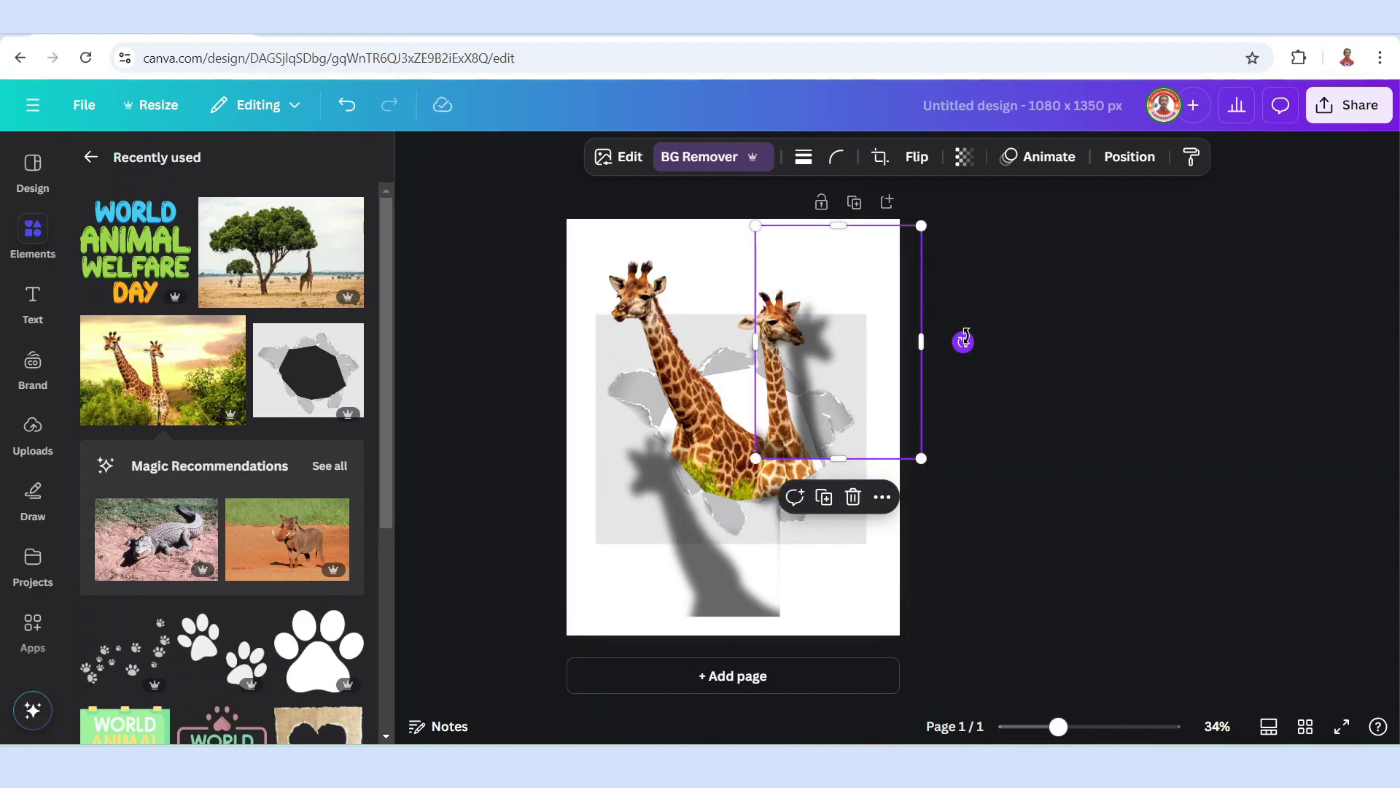
{"action": "left_click_drag", "start_coordinate": [963, 342], "coordinate": [903, 374]}
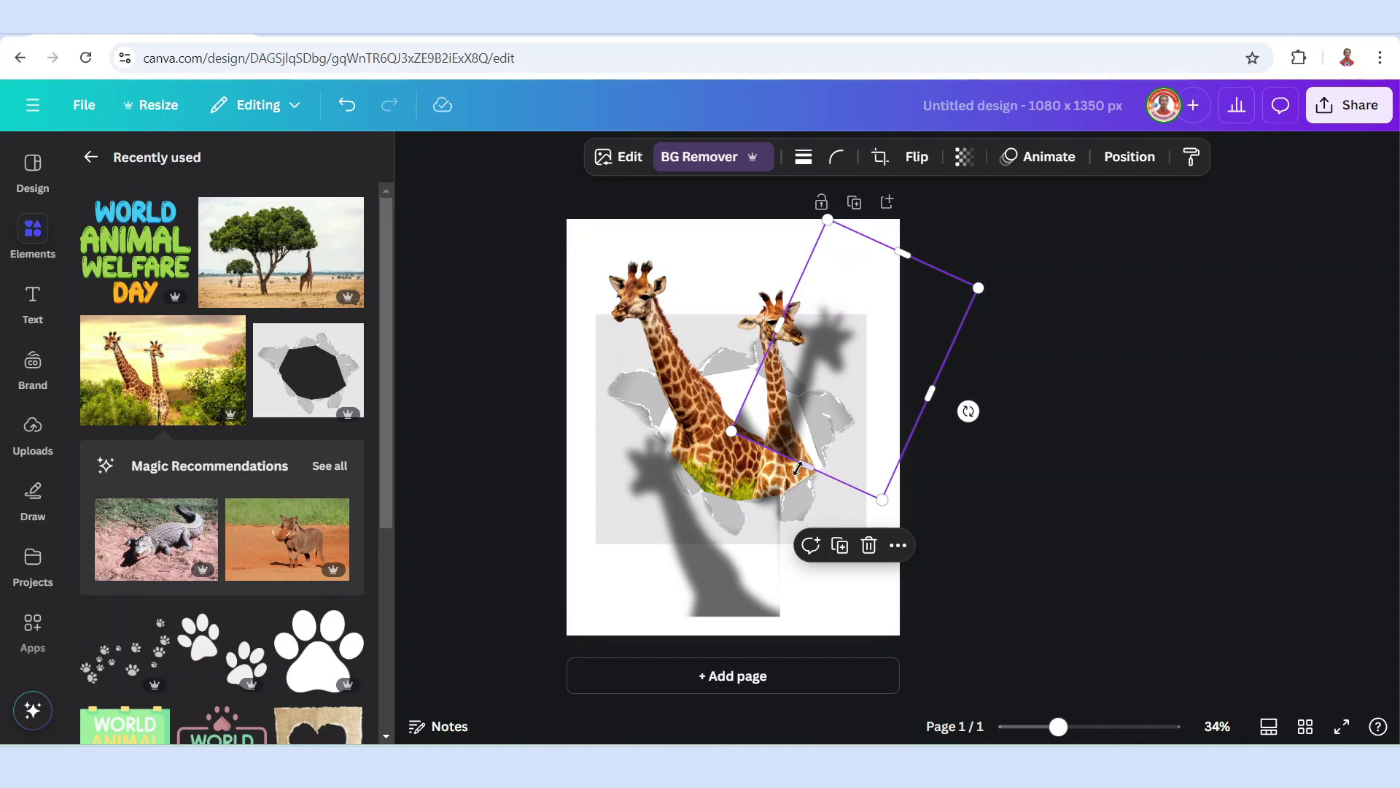
{"action": "left_click_drag", "start_coordinate": [798, 468], "coordinate": [856, 416]}
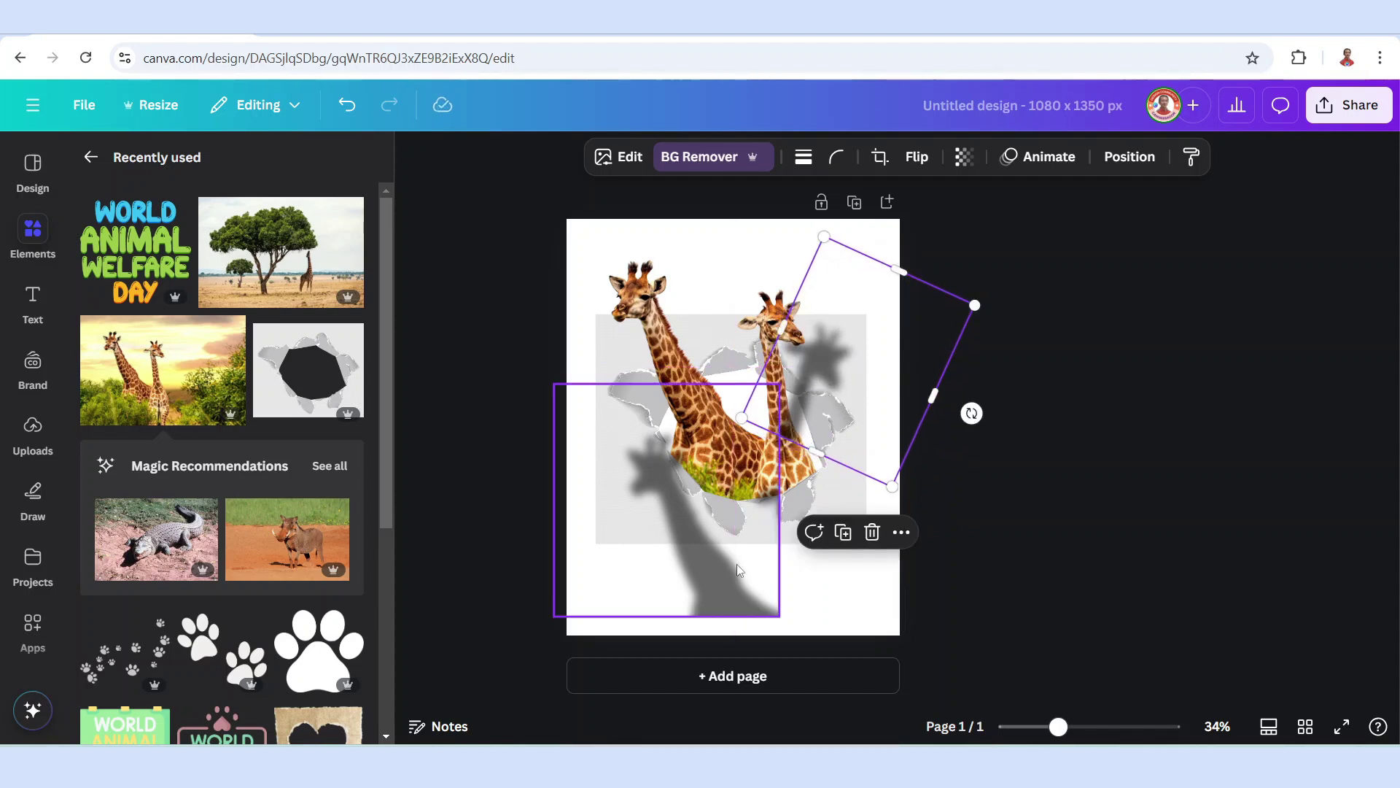
Step: Move the lower shadow up behind the left giraffe, narrow and shorten it, and rotate it about 16°
{"action": "left_click", "coordinate": [701, 560]}
{"action": "left_click_drag", "start_coordinate": [701, 560], "coordinate": [730, 425]}
{"action": "left_click_drag", "start_coordinate": [790, 370], "coordinate": [781, 369]}
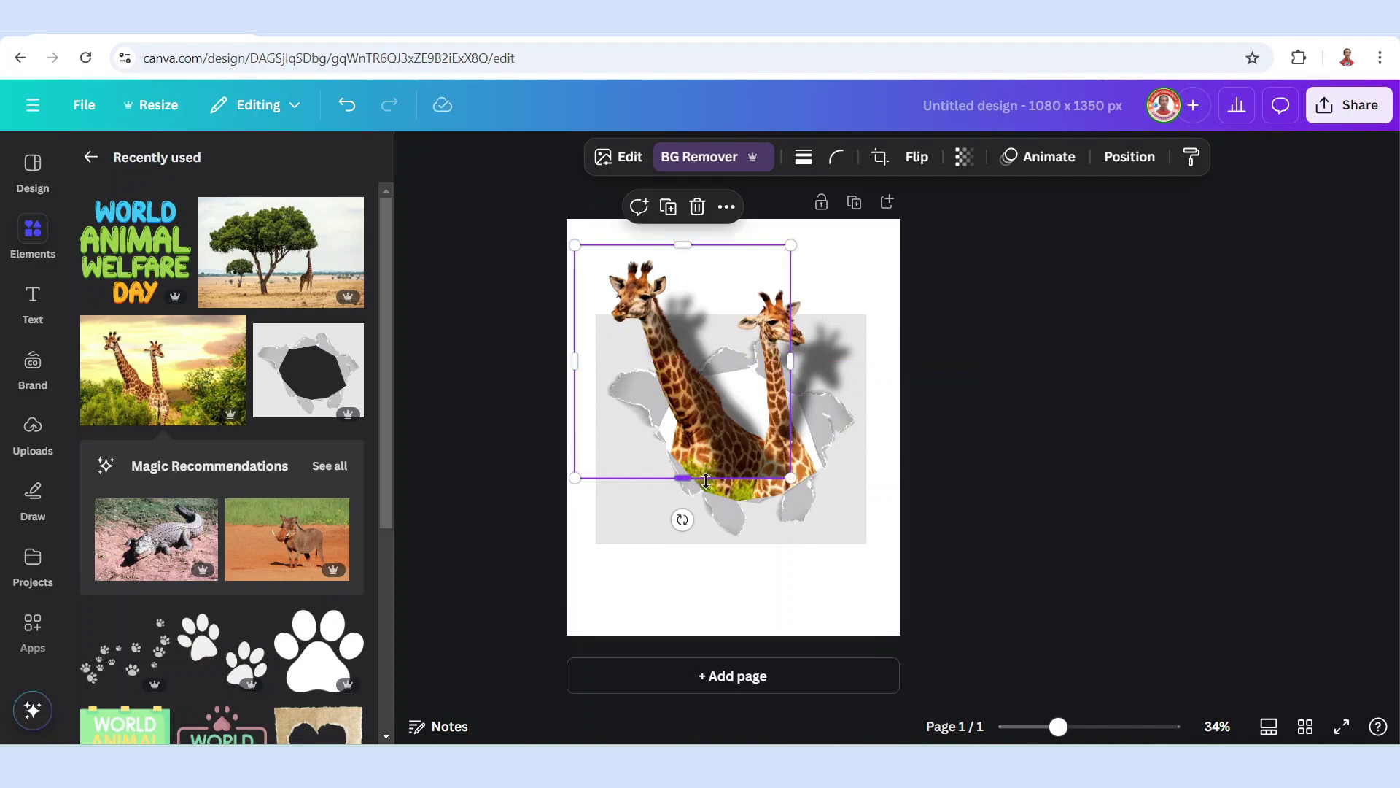
{"action": "left_click_drag", "start_coordinate": [694, 465], "coordinate": [694, 415]}
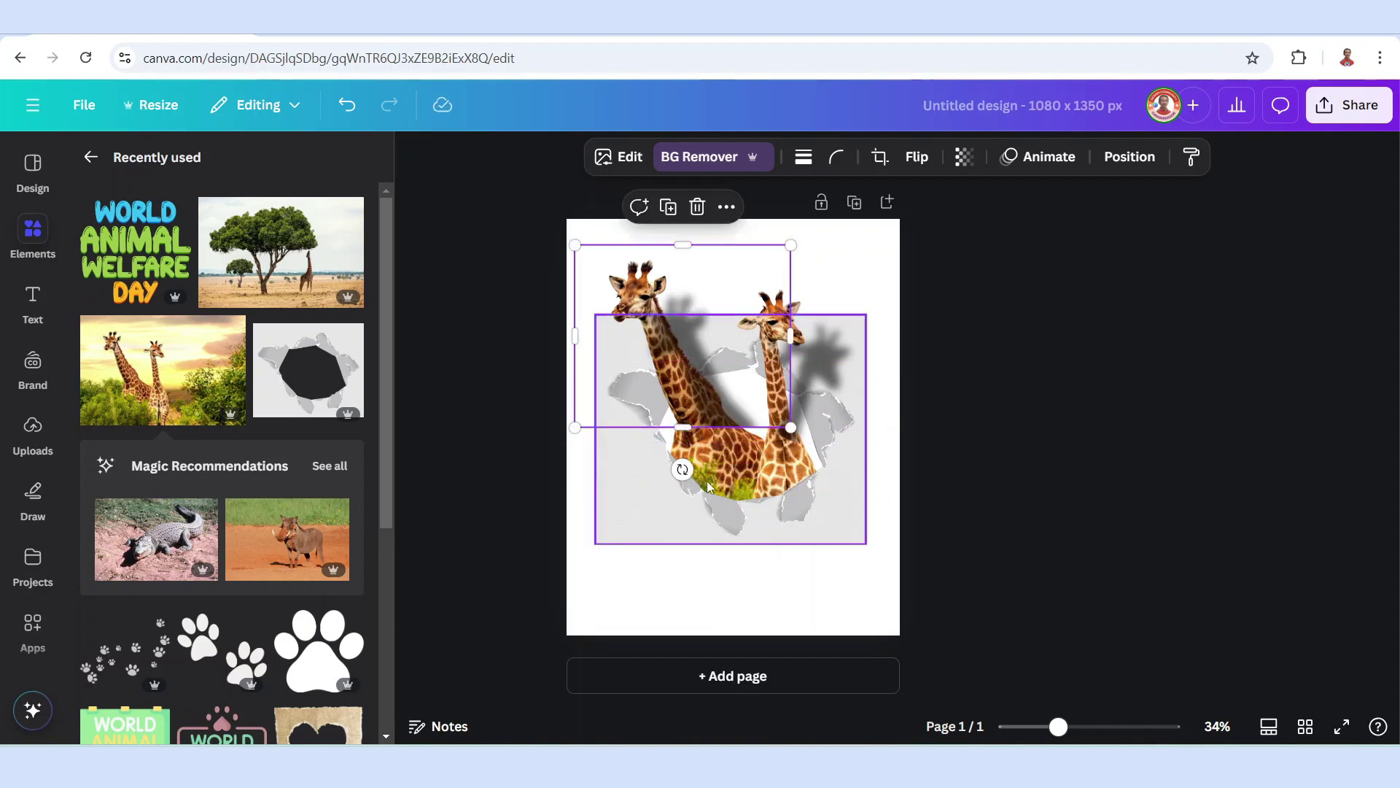
{"action": "left_click_drag", "start_coordinate": [682, 470], "coordinate": [616, 450]}
{"action": "left_click_drag", "start_coordinate": [697, 417], "coordinate": [705, 402]}
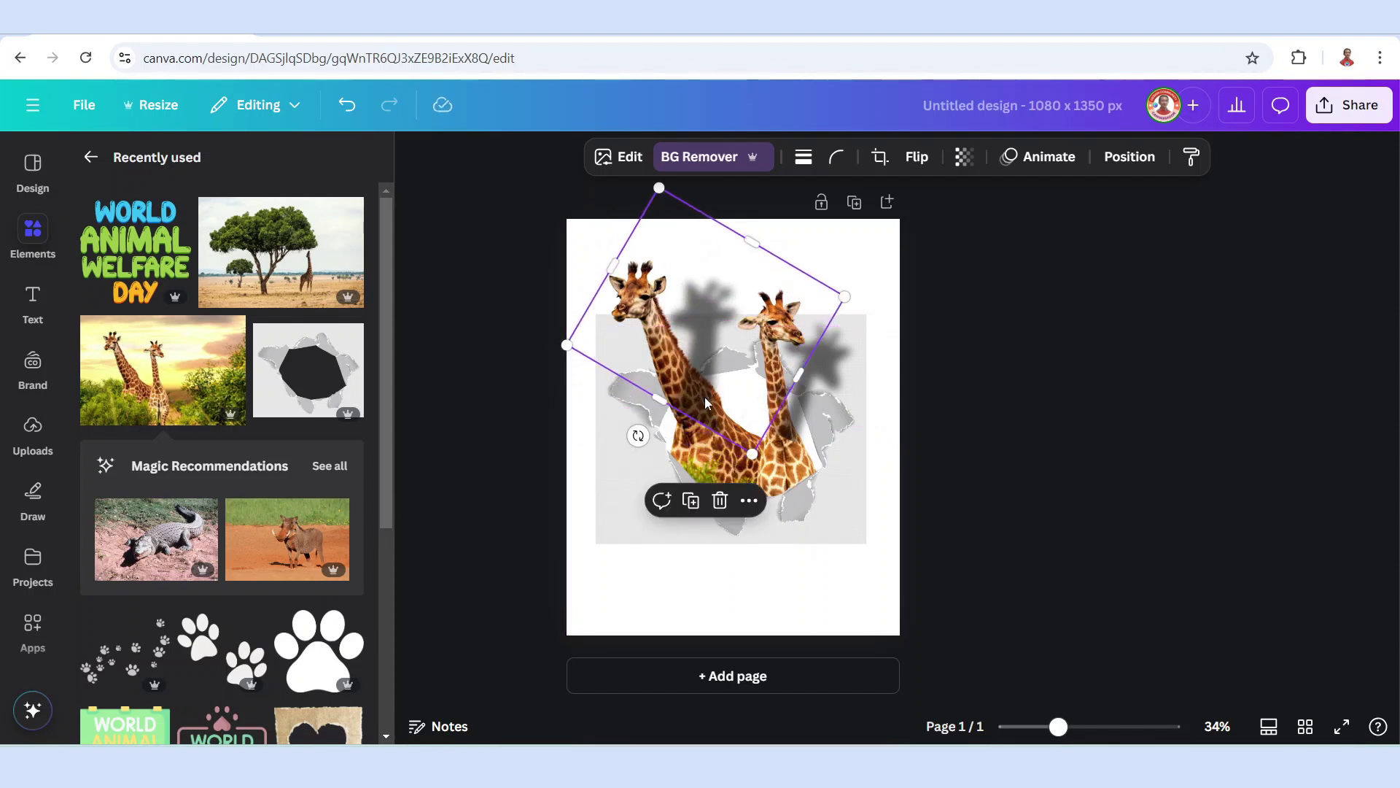
Step: In the Layers list, move both shadow layers below the giraffe cutout, then rotate one shadow to 27°
{"action": "left_click", "coordinate": [1134, 165]}
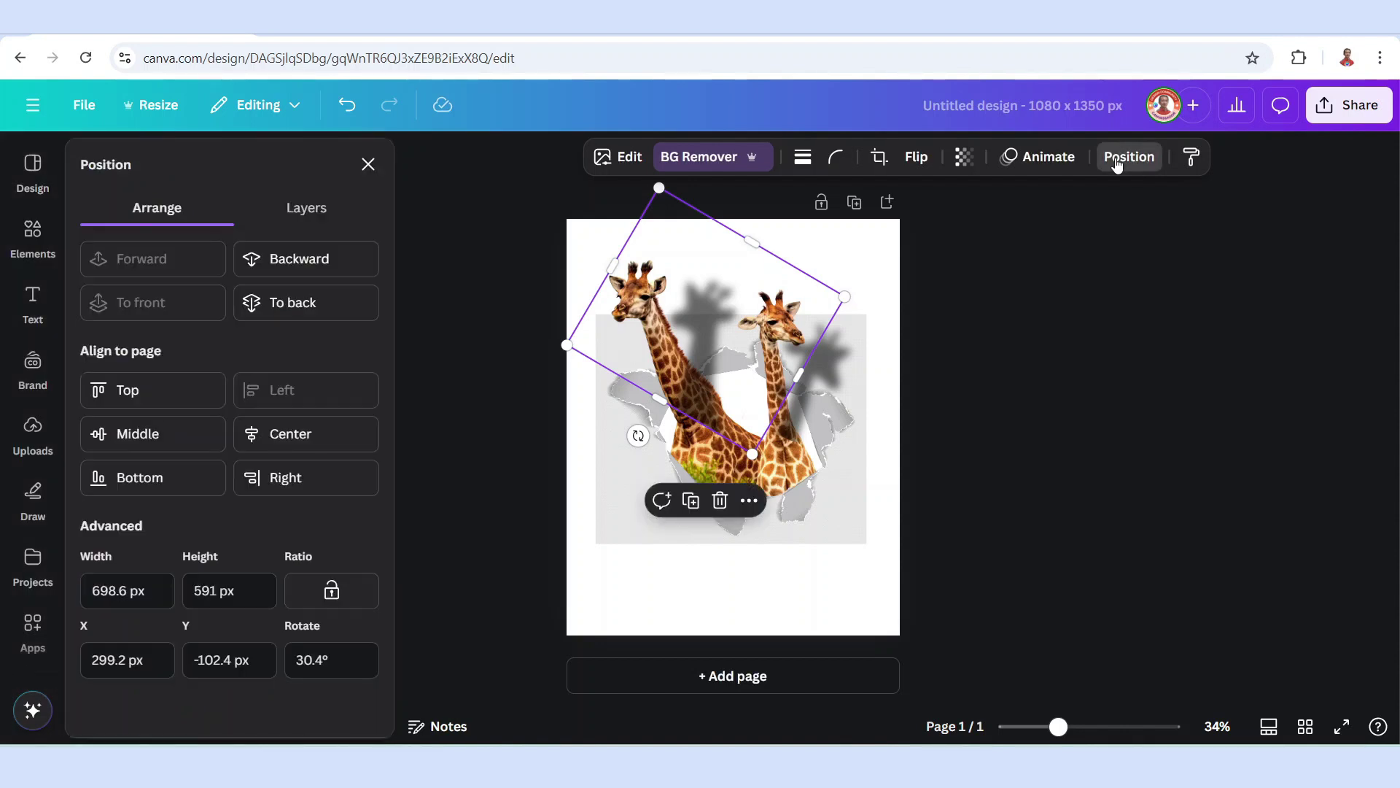
{"action": "left_click", "coordinate": [320, 215]}
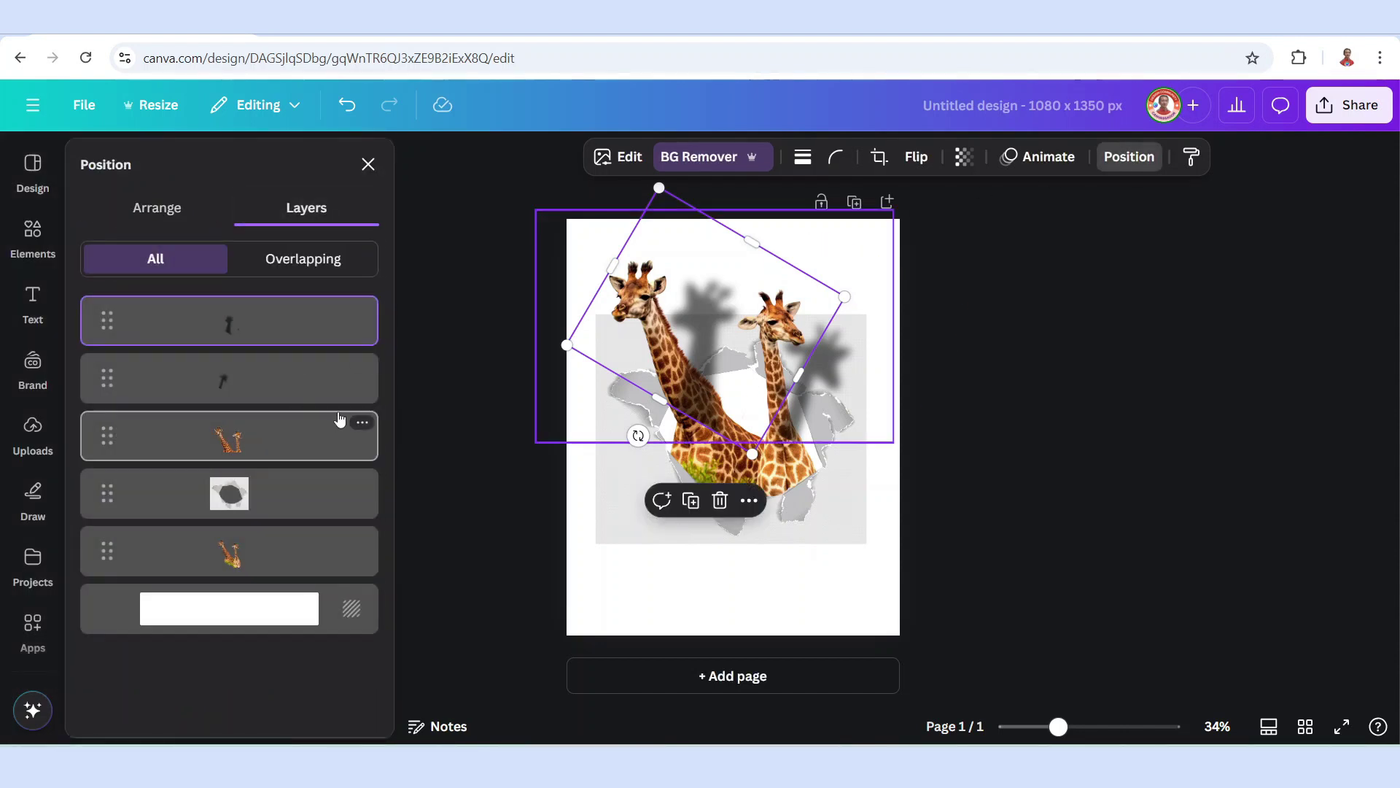
{"action": "left_click", "coordinate": [287, 383], "text": "shift"}
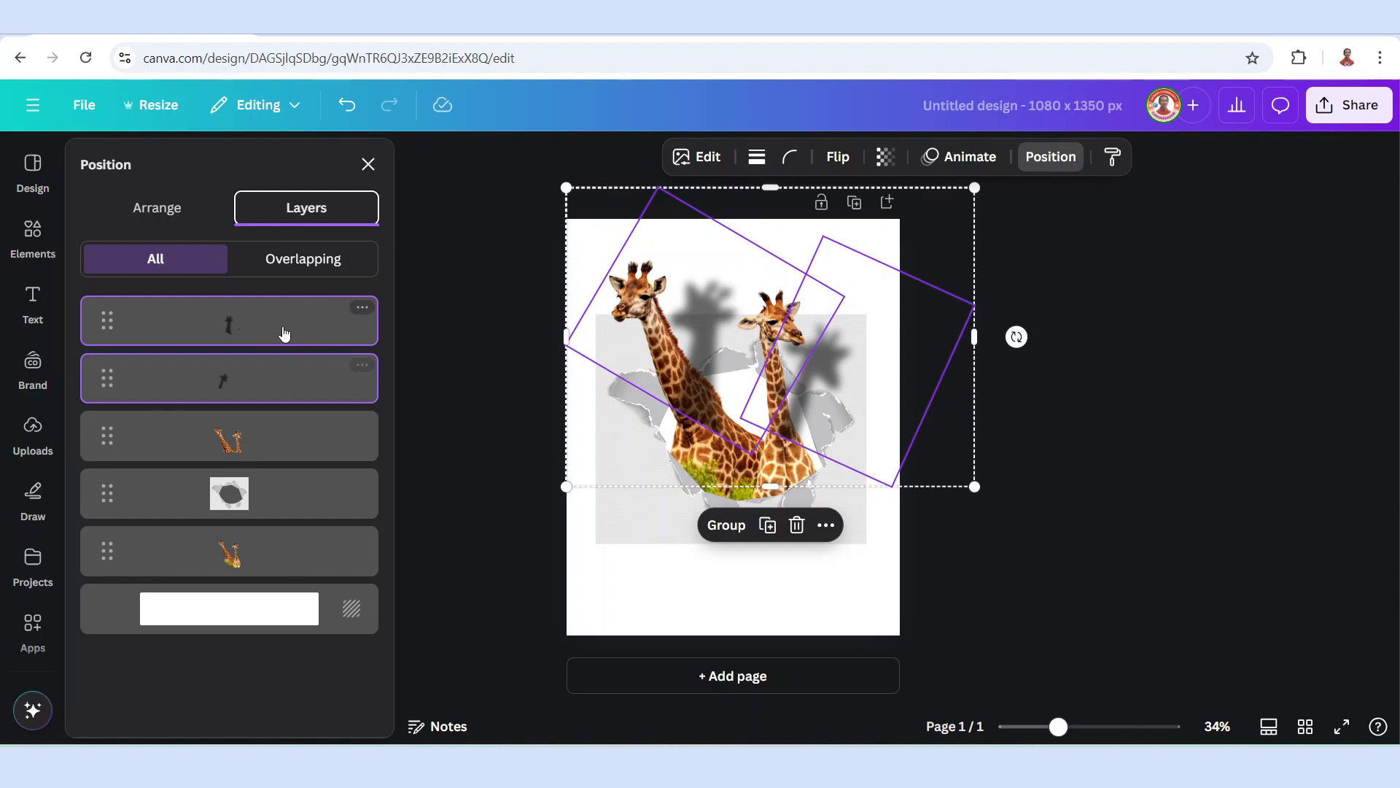
{"action": "left_click_drag", "start_coordinate": [281, 334], "coordinate": [278, 445]}
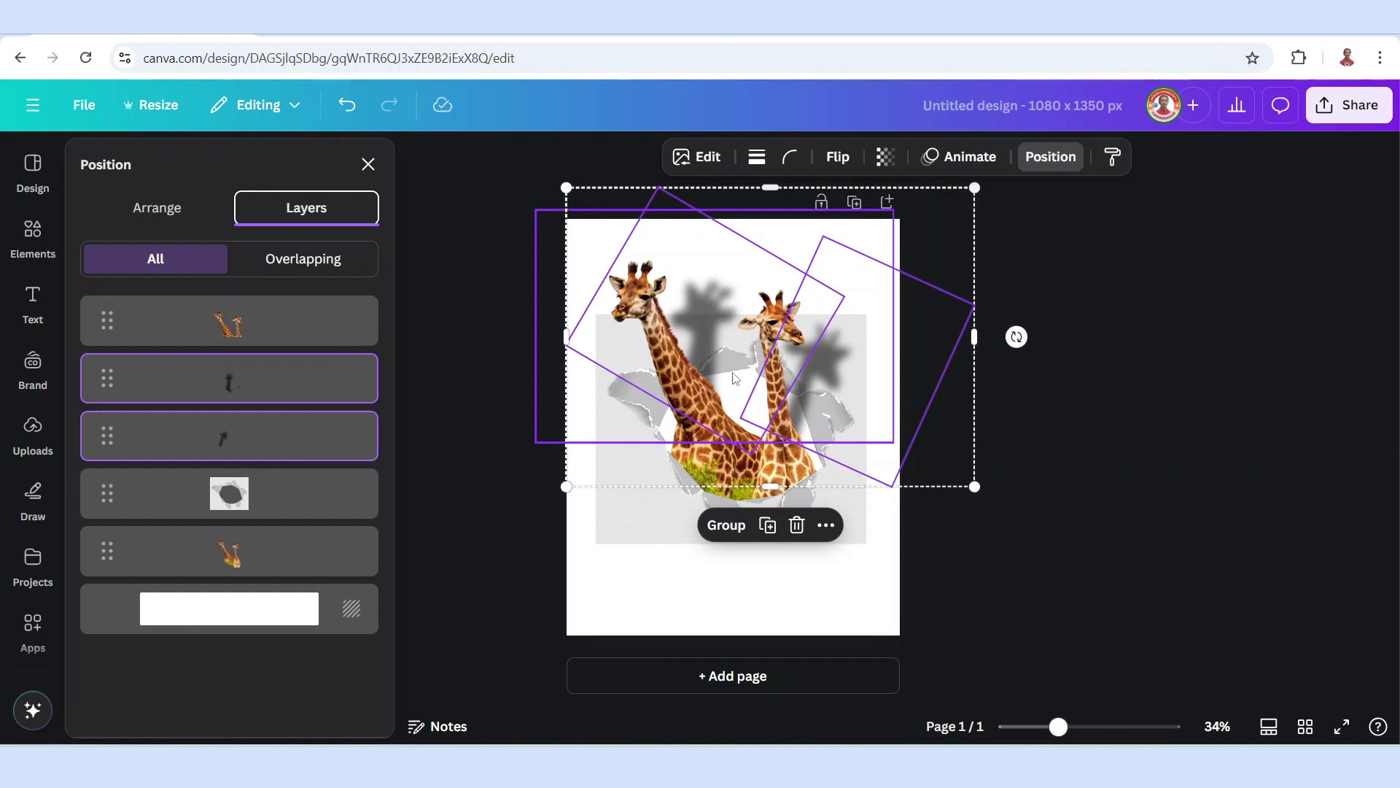
{"action": "left_click", "coordinate": [257, 389]}
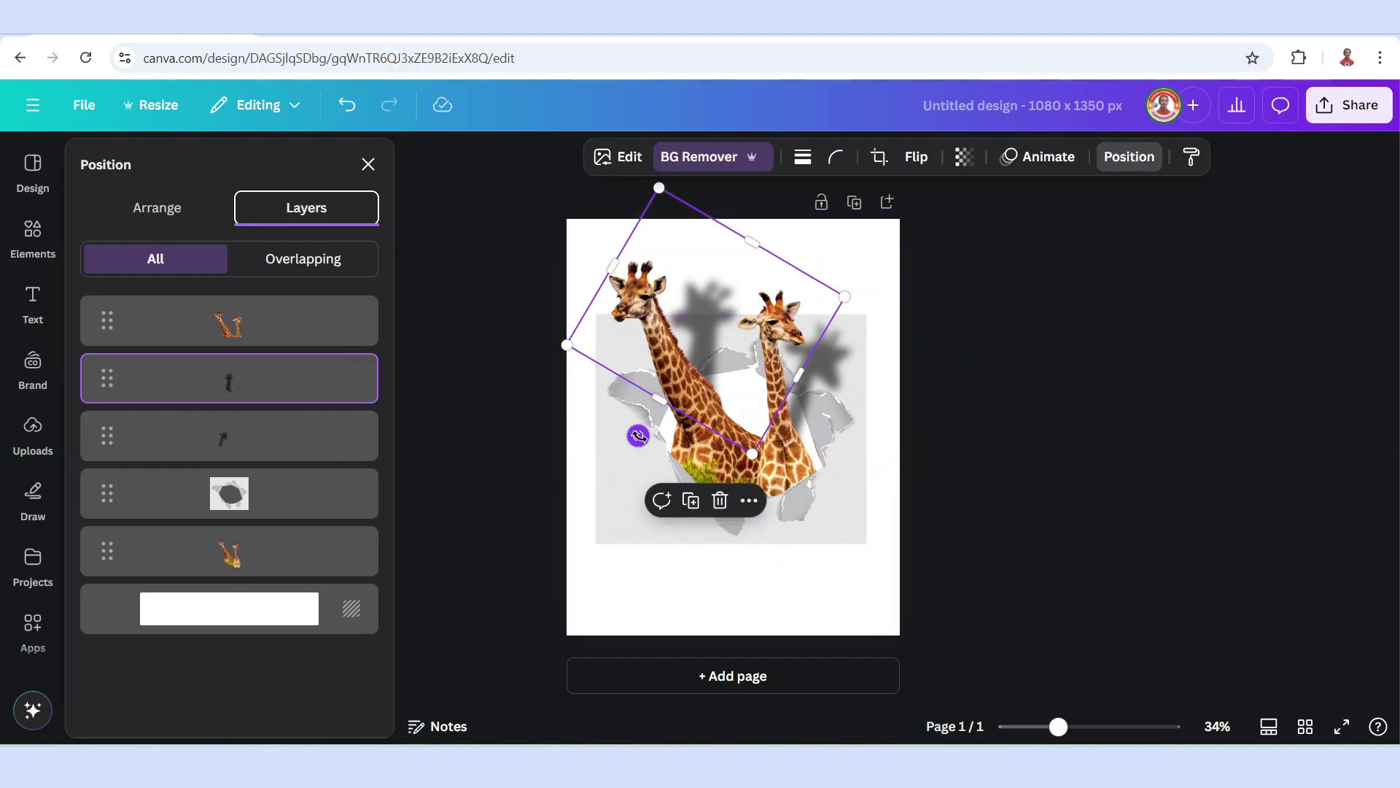
{"action": "left_click_drag", "start_coordinate": [638, 436], "coordinate": [647, 438]}
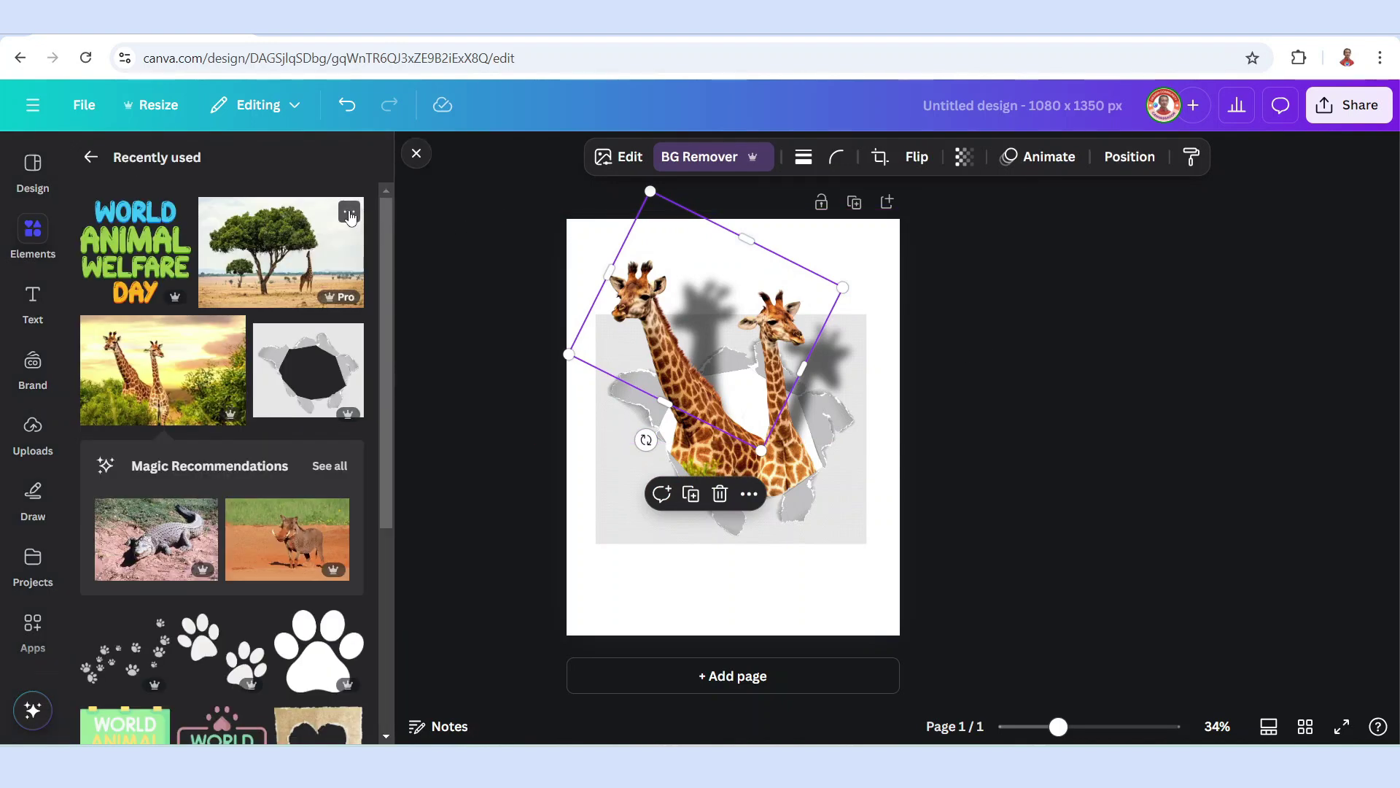
Step: Add the savanna tree photo to the page and resize it, narrowing the right side and shortening the bottom
{"action": "left_click", "coordinate": [349, 213]}
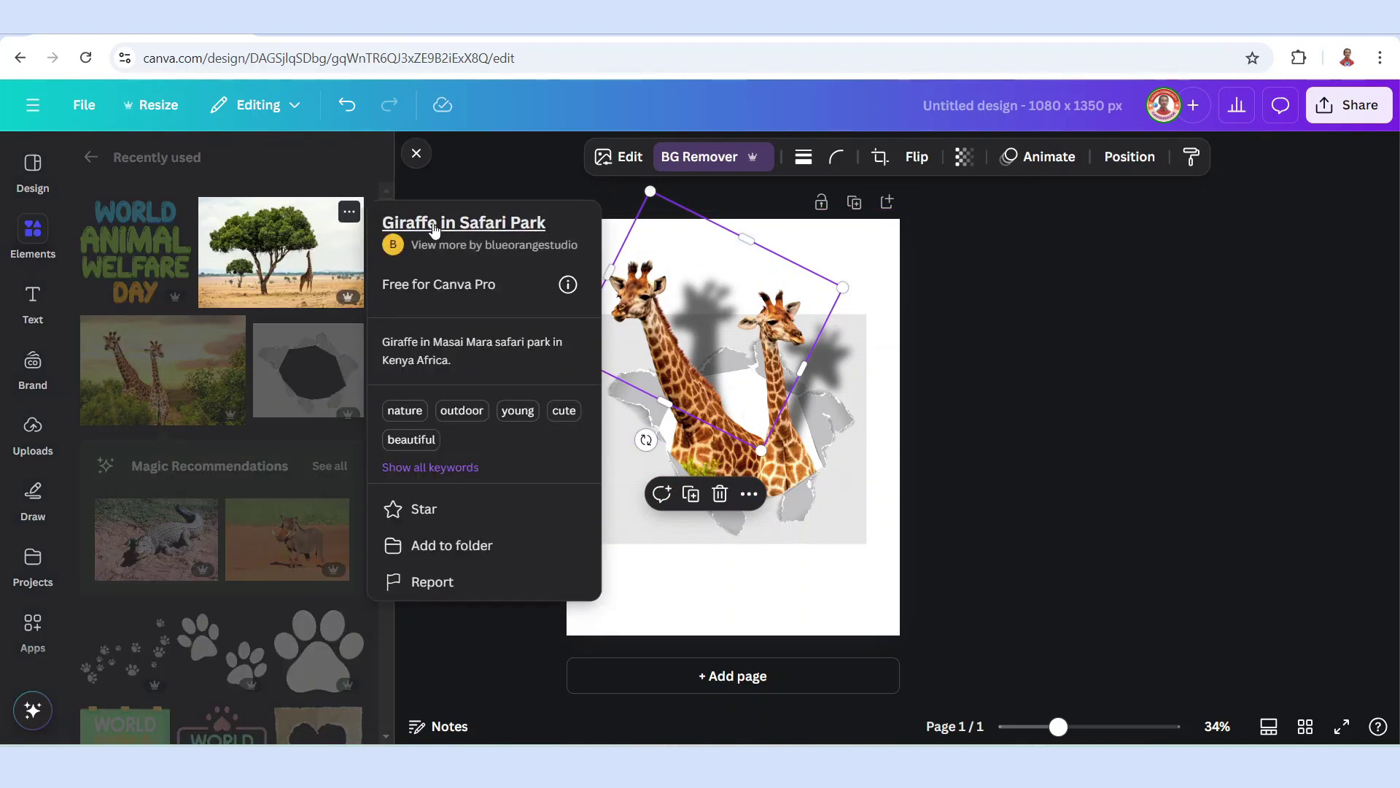
{"action": "left_click", "coordinate": [285, 257]}
{"action": "left_click", "coordinate": [284, 257]}
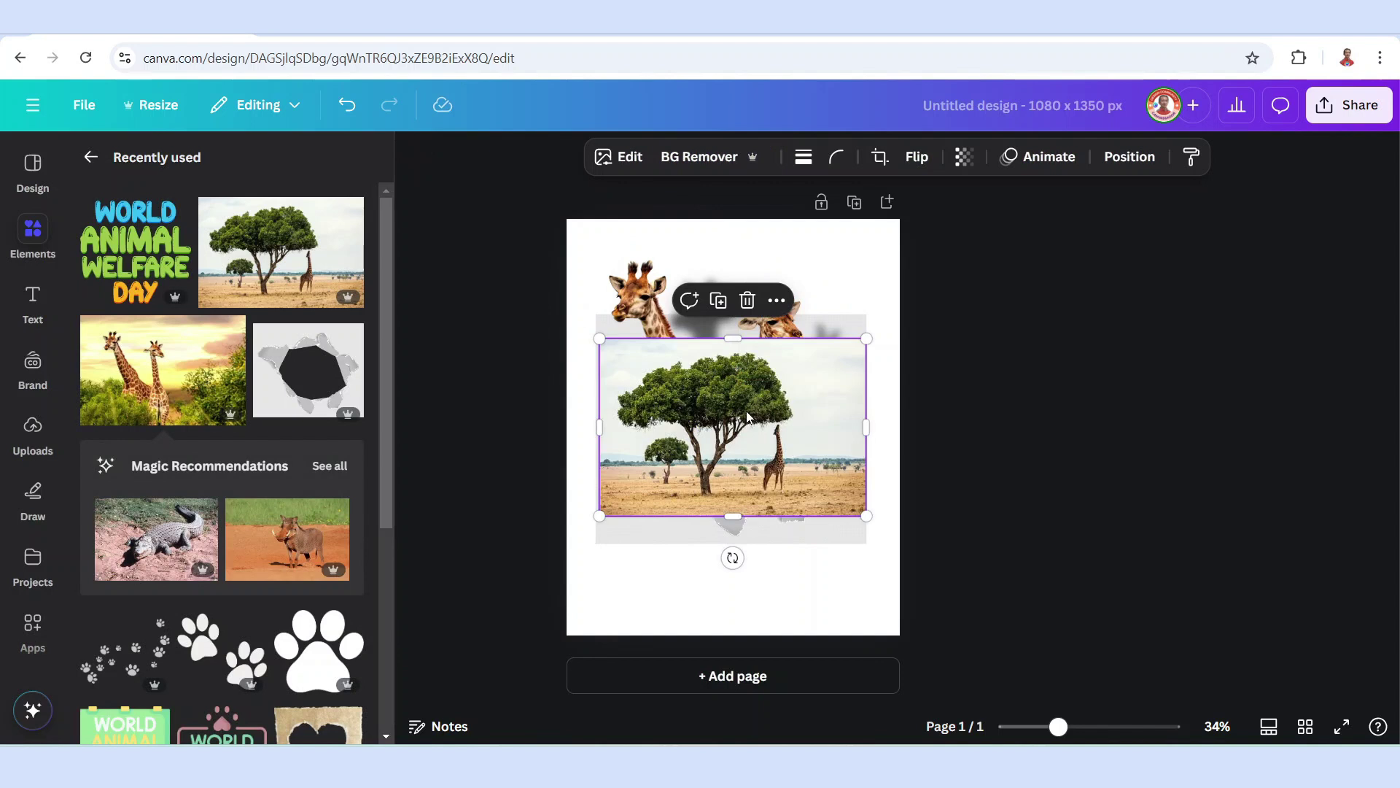
{"action": "left_click_drag", "start_coordinate": [747, 417], "coordinate": [774, 432]}
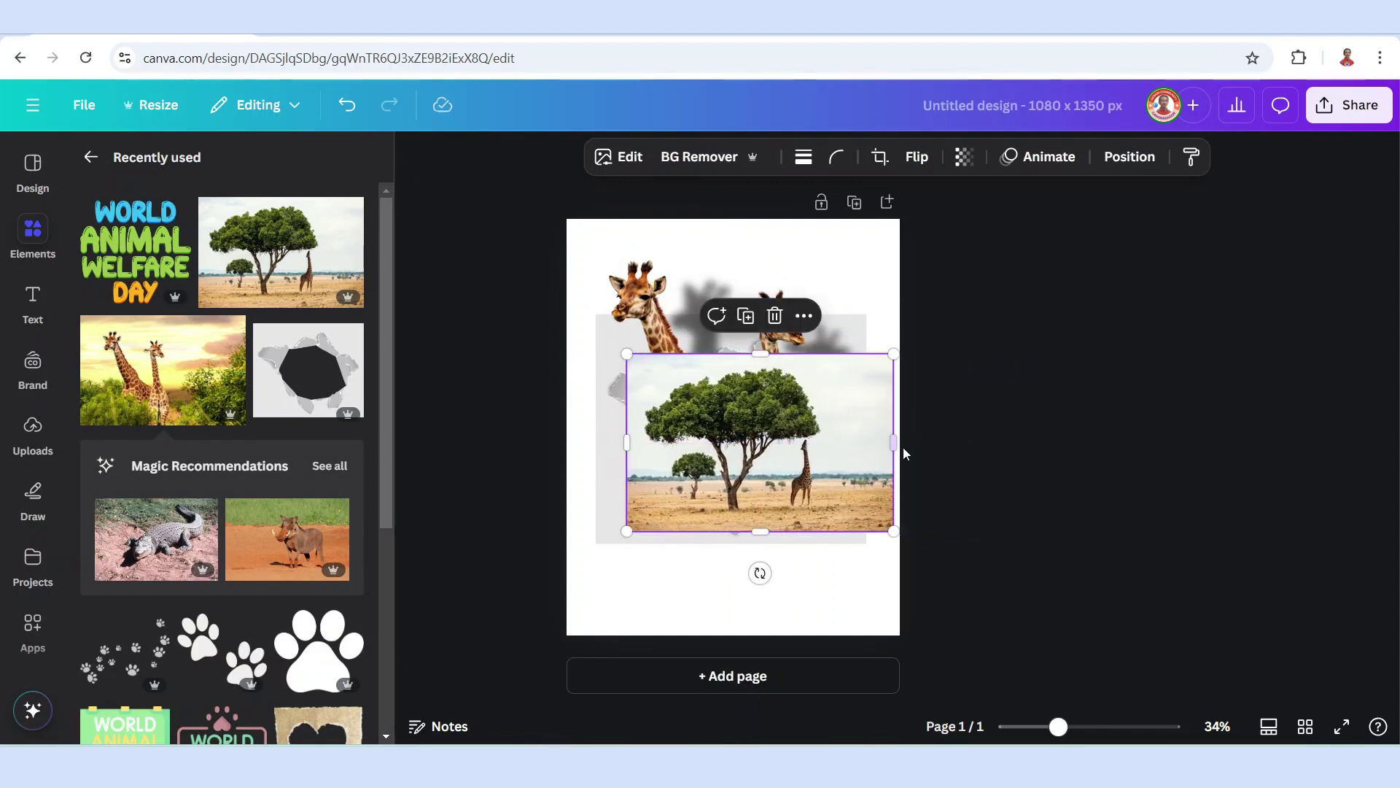
{"action": "left_click_drag", "start_coordinate": [871, 443], "coordinate": [825, 444]}
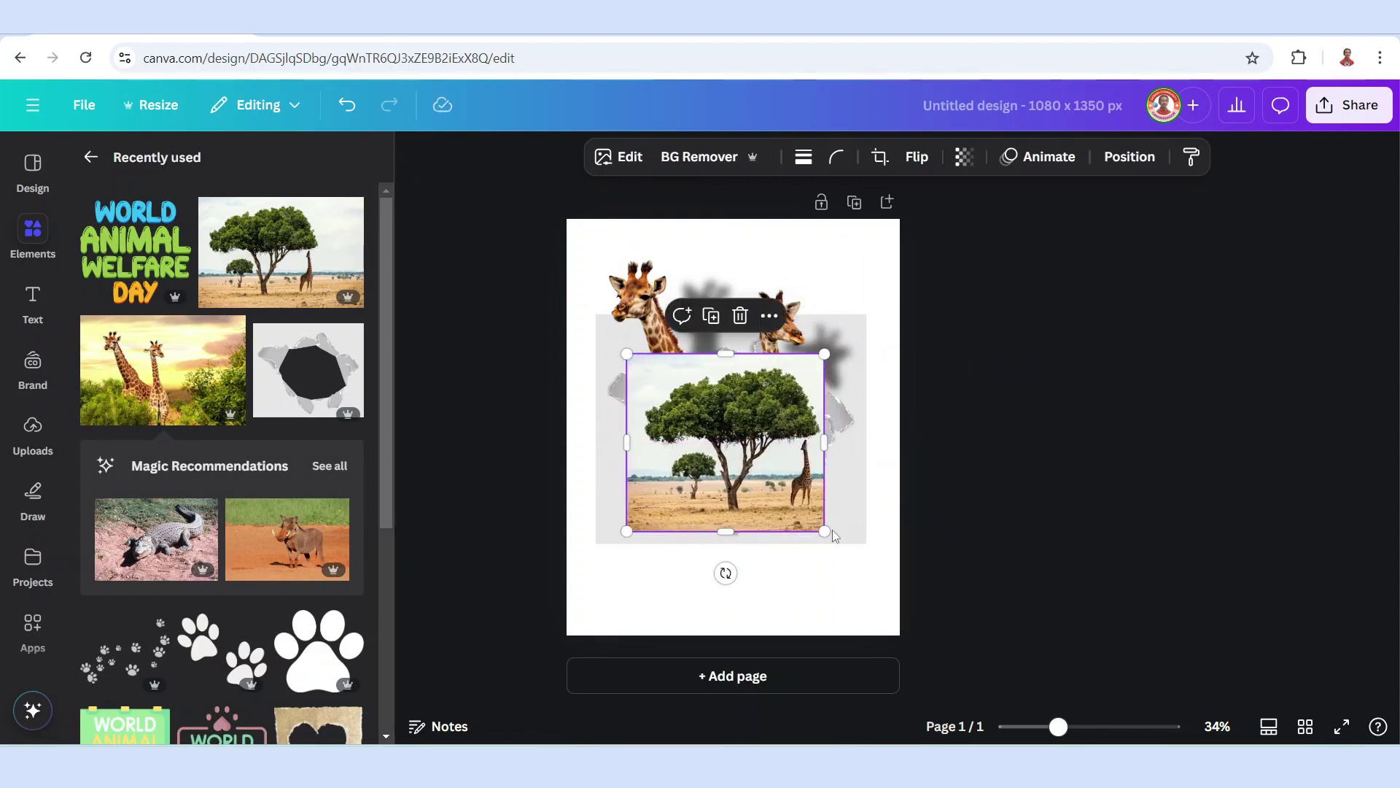
{"action": "left_click_drag", "start_coordinate": [833, 537], "coordinate": [858, 563]}
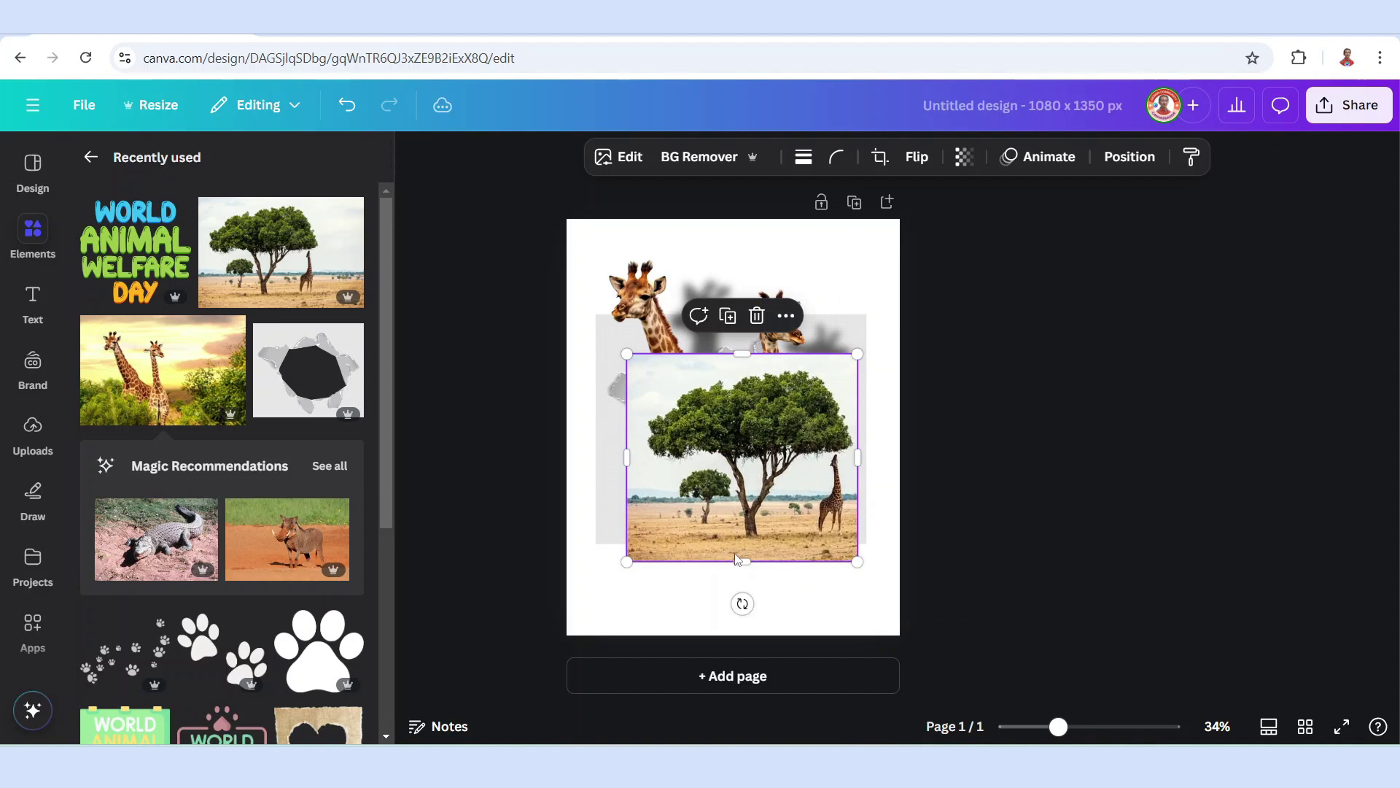
{"action": "left_click_drag", "start_coordinate": [747, 554], "coordinate": [742, 534]}
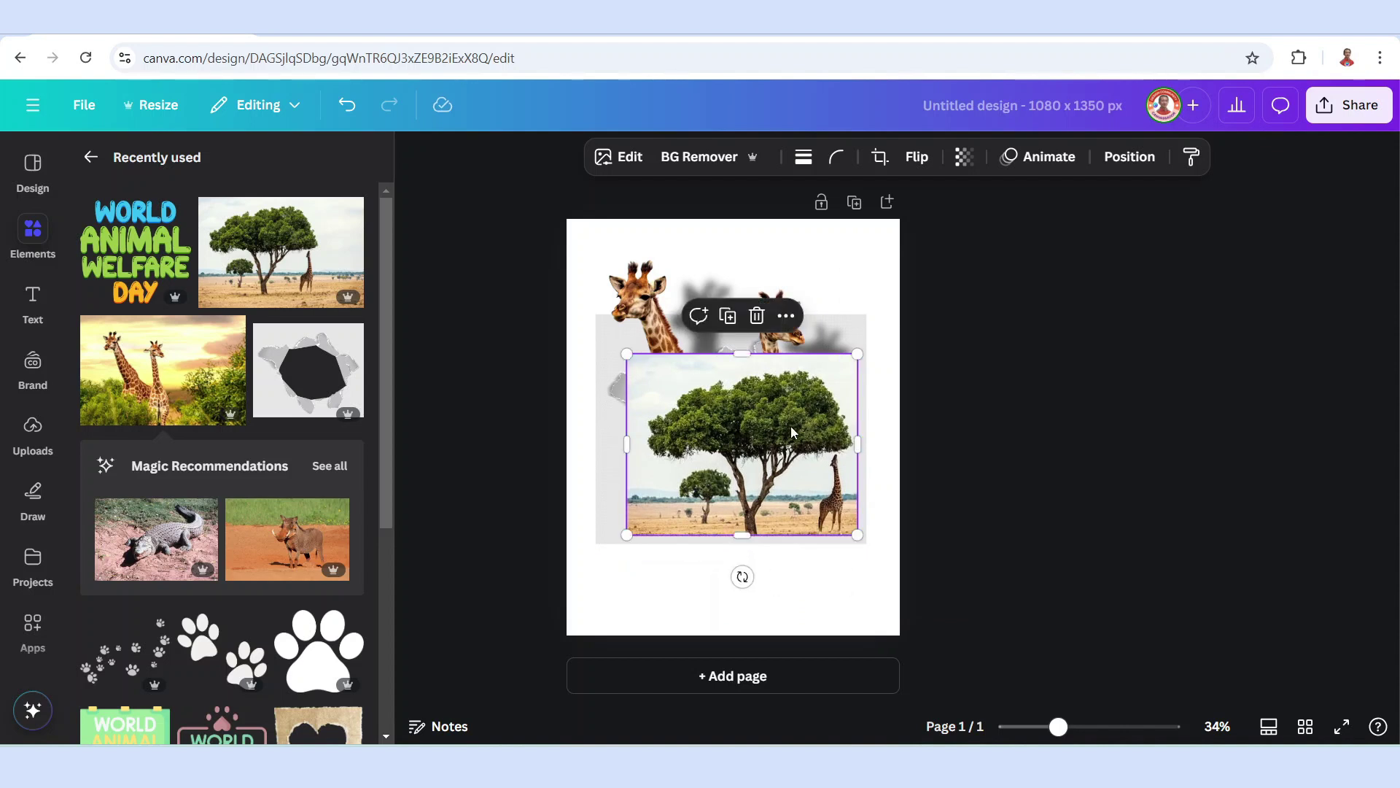
Step: Send the tree photo to the back, then enlarge it up-left and move it up behind the hole
{"action": "right_click", "coordinate": [791, 425]}
{"action": "mouse_move", "coordinate": [1021, 354]}
{"action": "left_click", "coordinate": [1132, 462]}
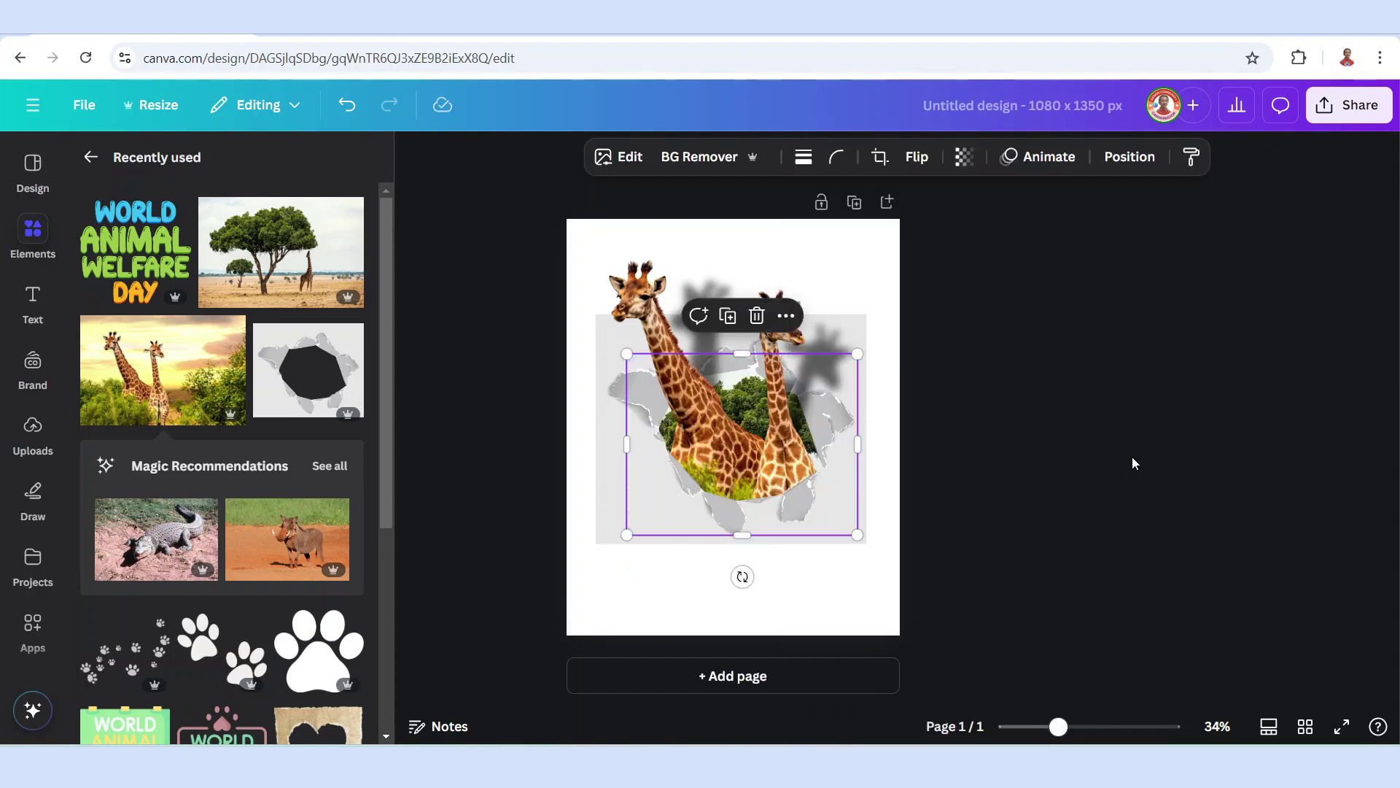
{"action": "left_click", "coordinate": [1136, 165]}
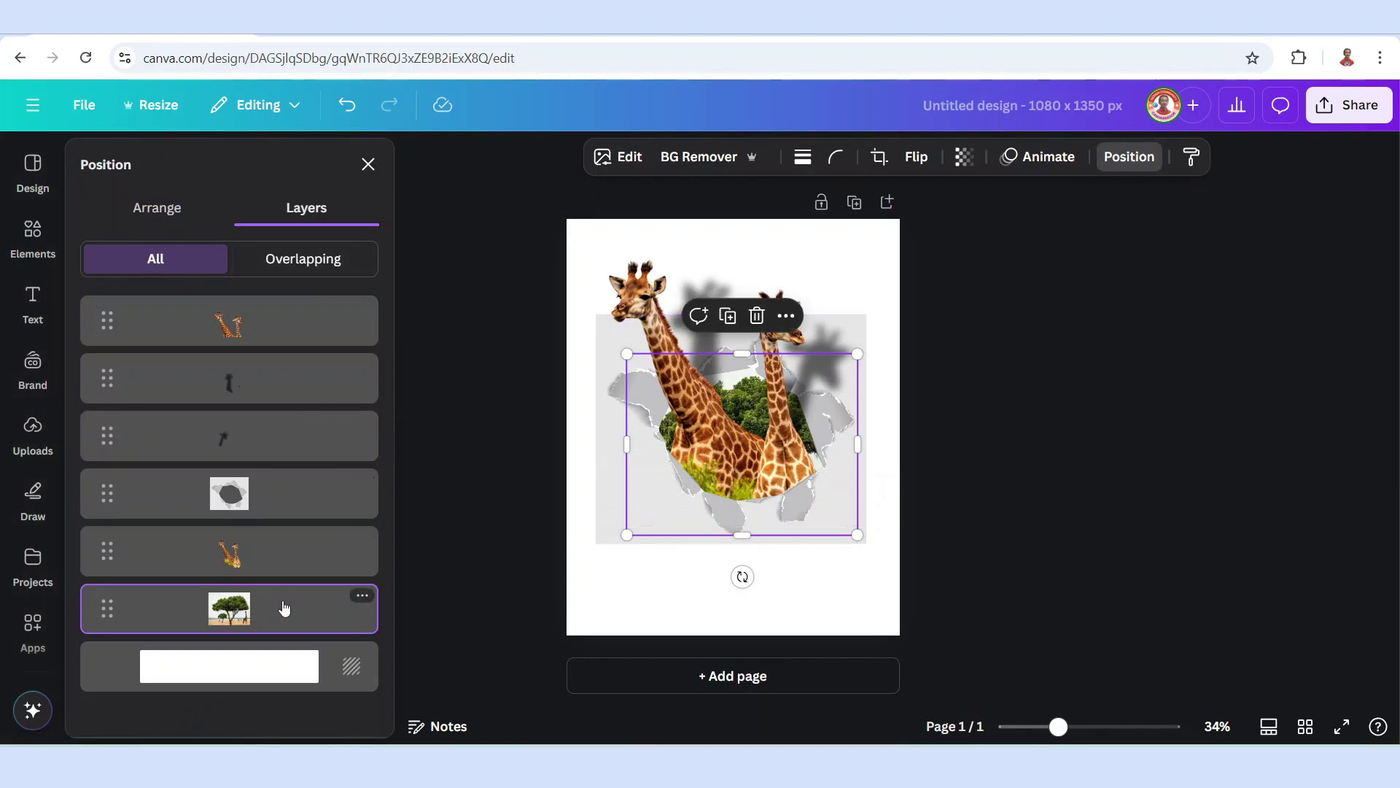
{"action": "left_click_drag", "start_coordinate": [627, 356], "coordinate": [585, 321]}
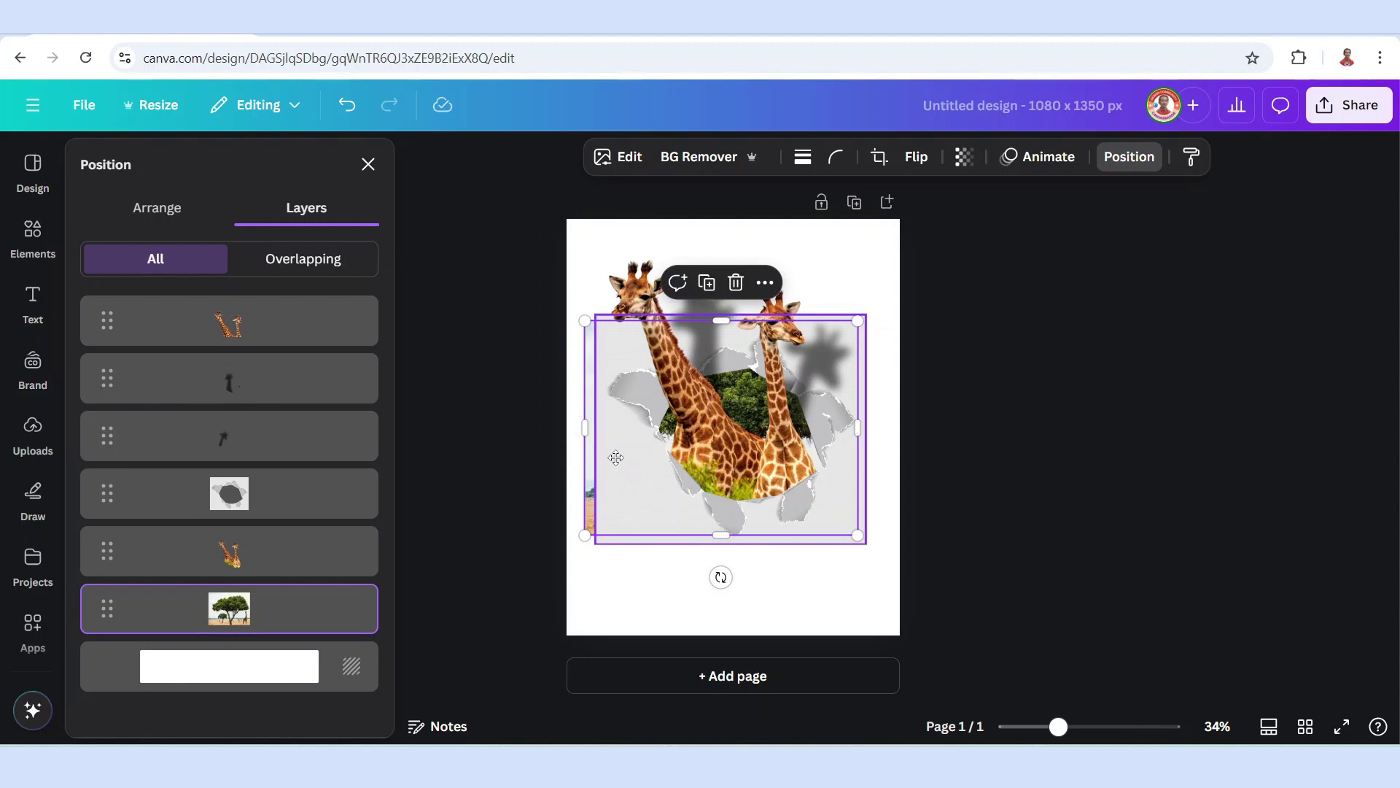
{"action": "left_click_drag", "start_coordinate": [616, 457], "coordinate": [598, 409]}
Step: Set the page background to the torn paper's light grey, #E6E6E7, using the eyedropper
{"action": "left_click", "coordinate": [854, 588]}
{"action": "left_click", "coordinate": [799, 621]}
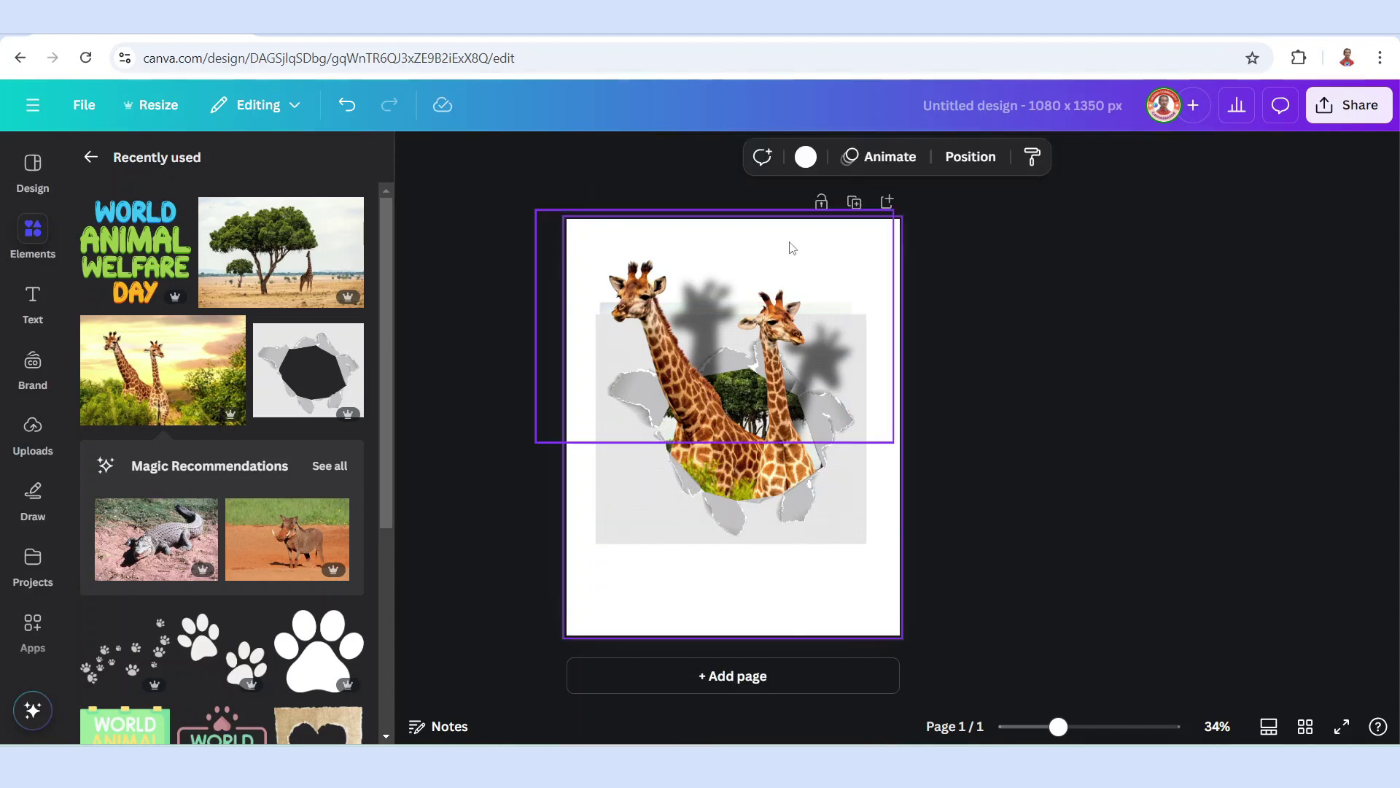
{"action": "left_click", "coordinate": [805, 158]}
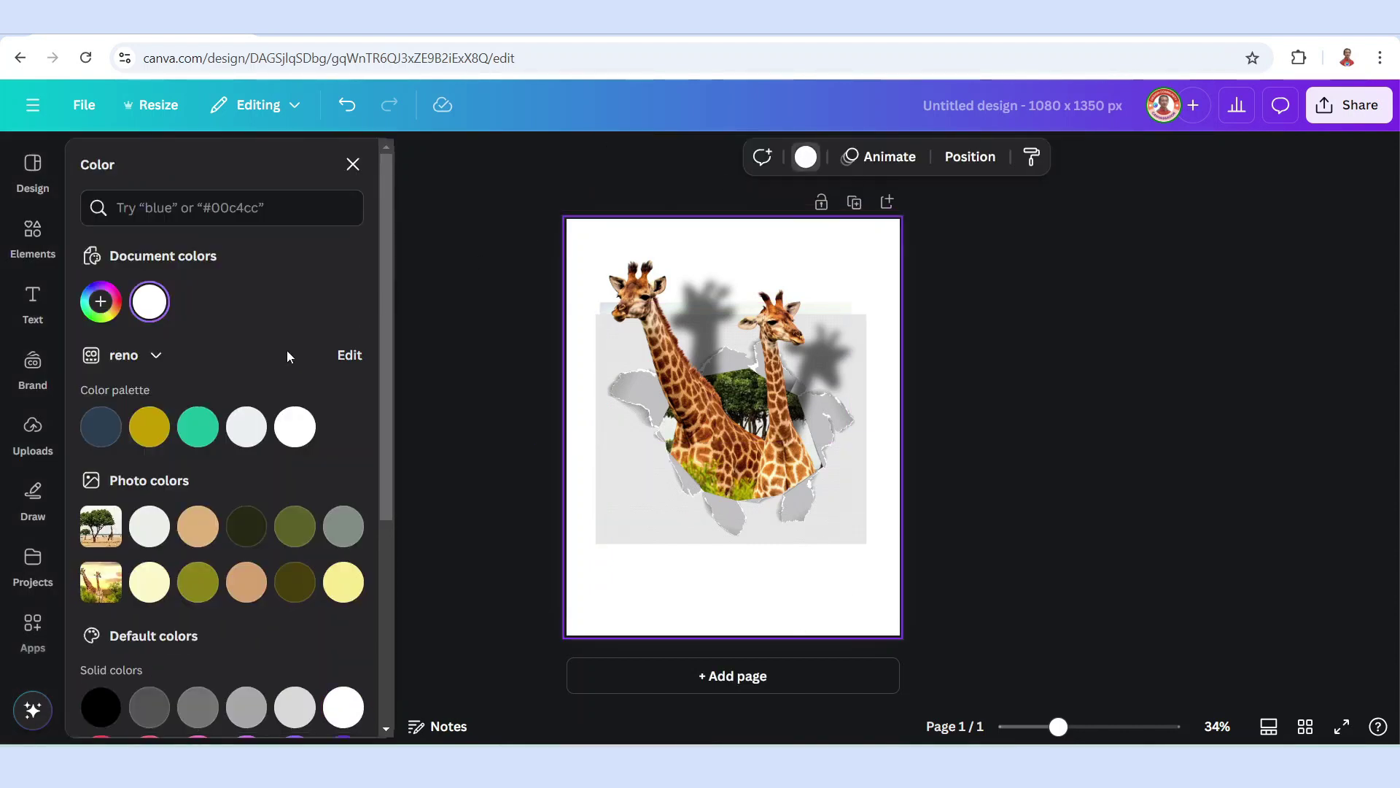
{"action": "left_click", "coordinate": [101, 303]}
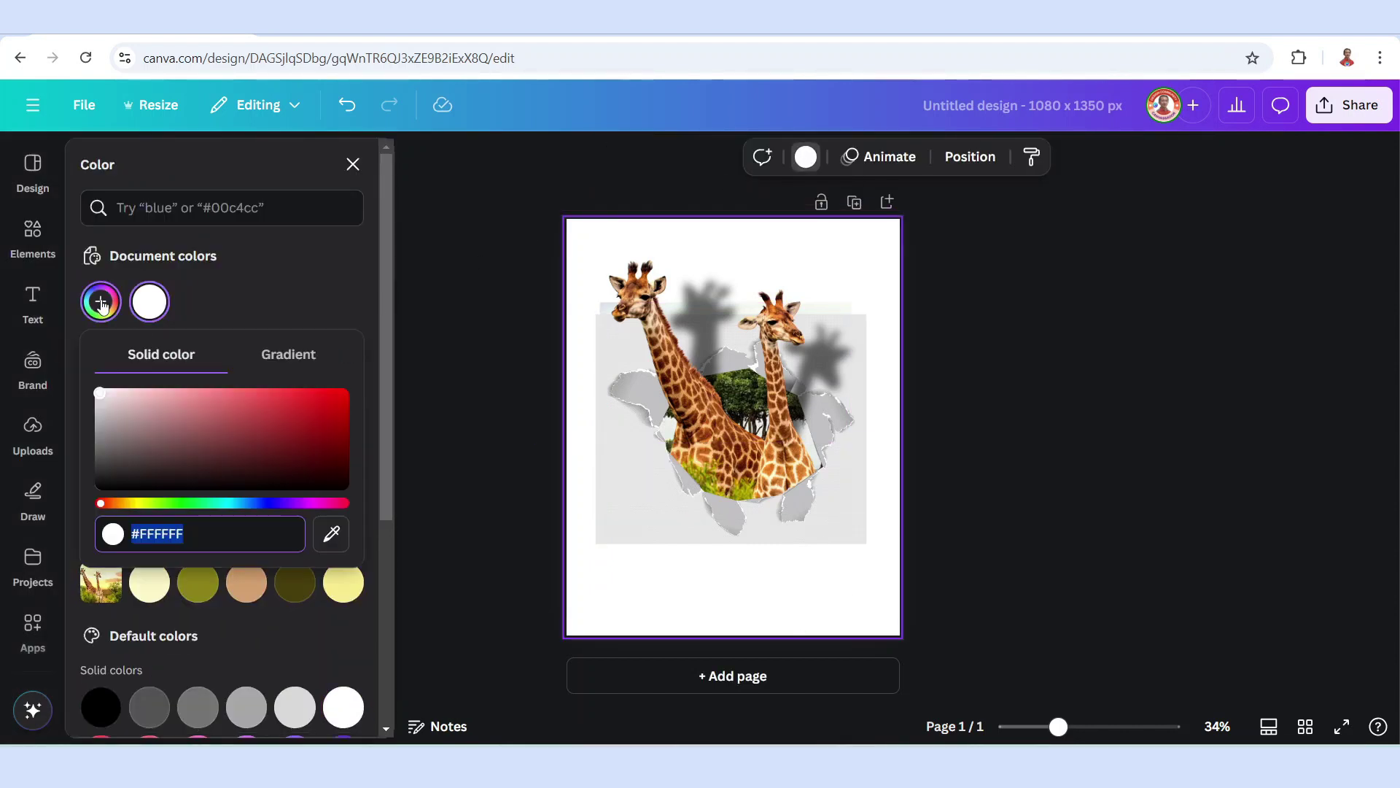
{"action": "left_click", "coordinate": [332, 536]}
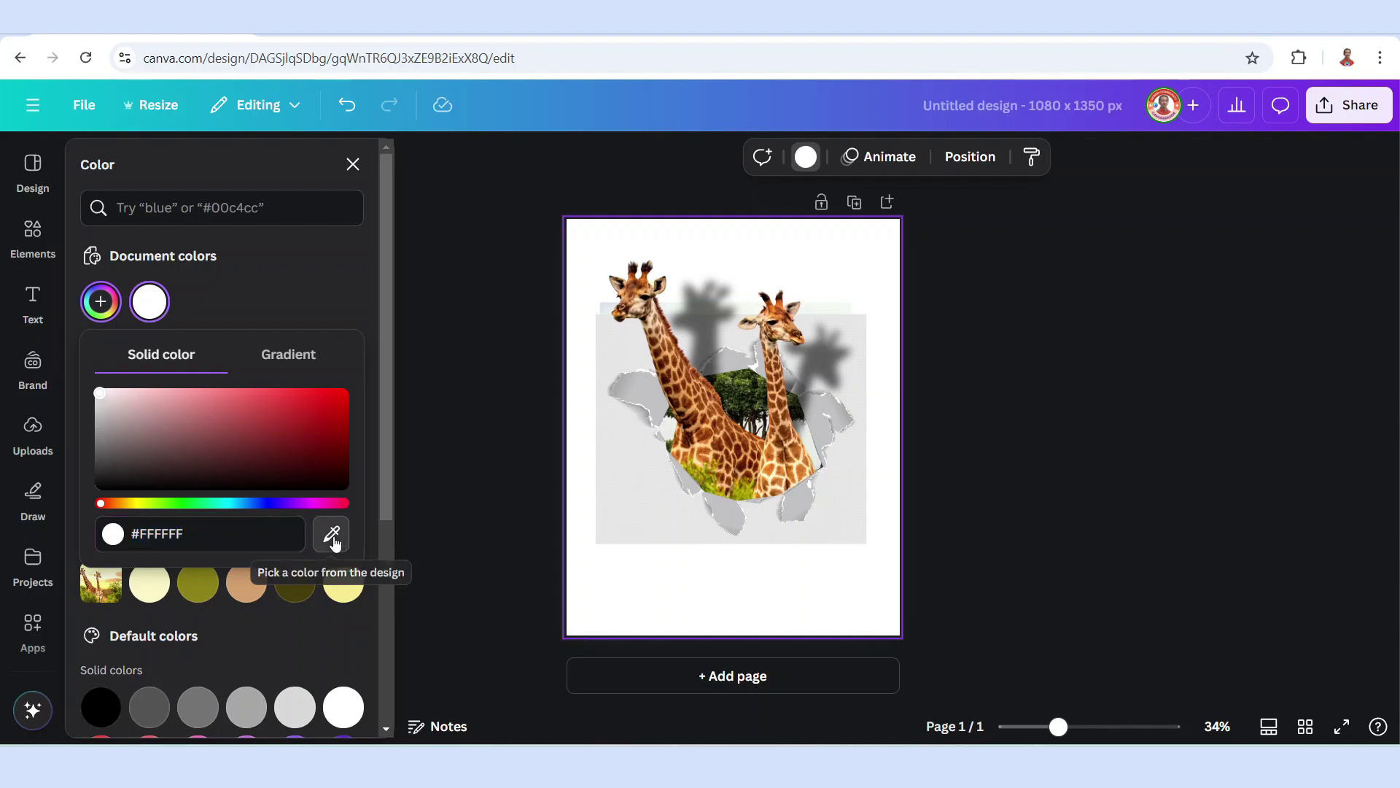
{"action": "left_click", "coordinate": [628, 525]}
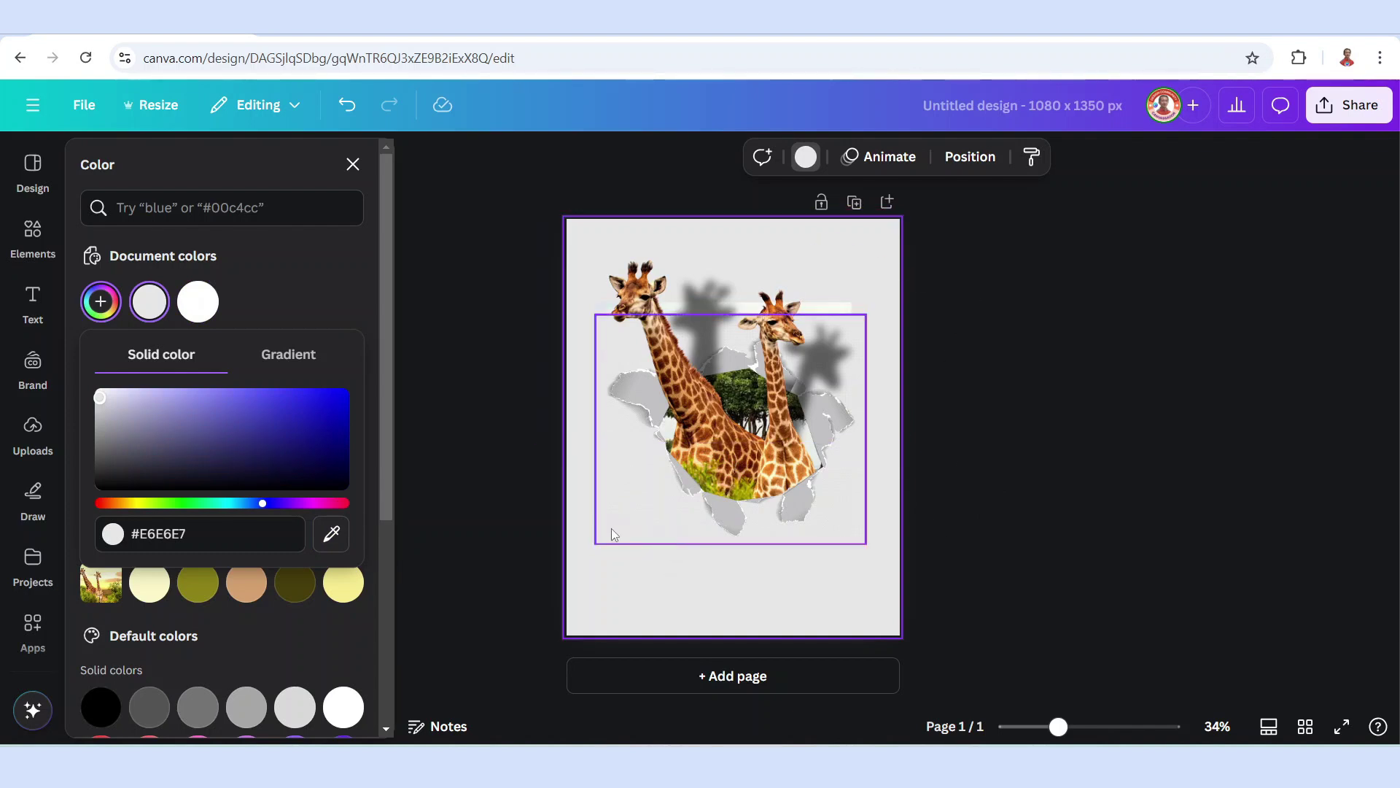
Step: Trim the top edge of the savanna tree photo from the layer list
{"action": "left_click", "coordinate": [959, 161]}
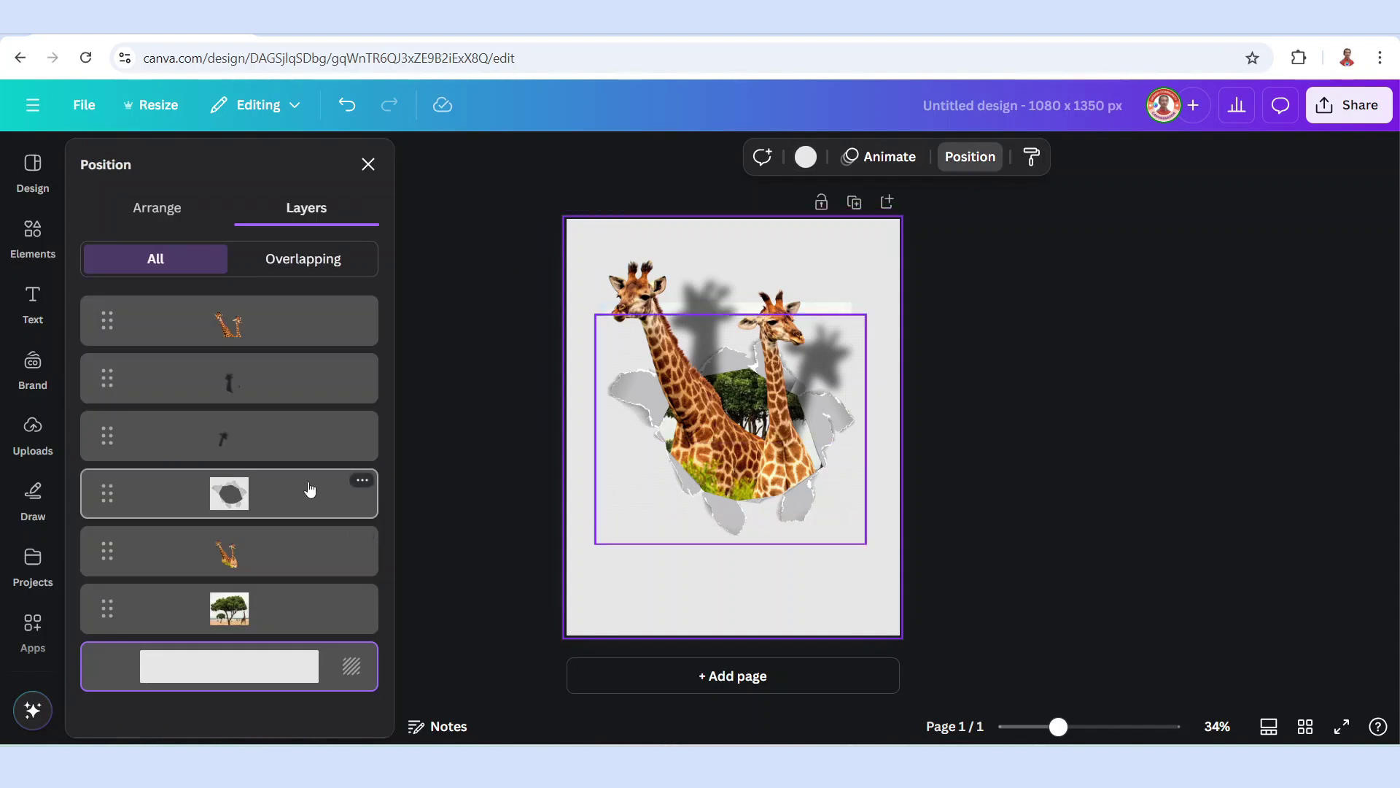
{"action": "left_click", "coordinate": [296, 609]}
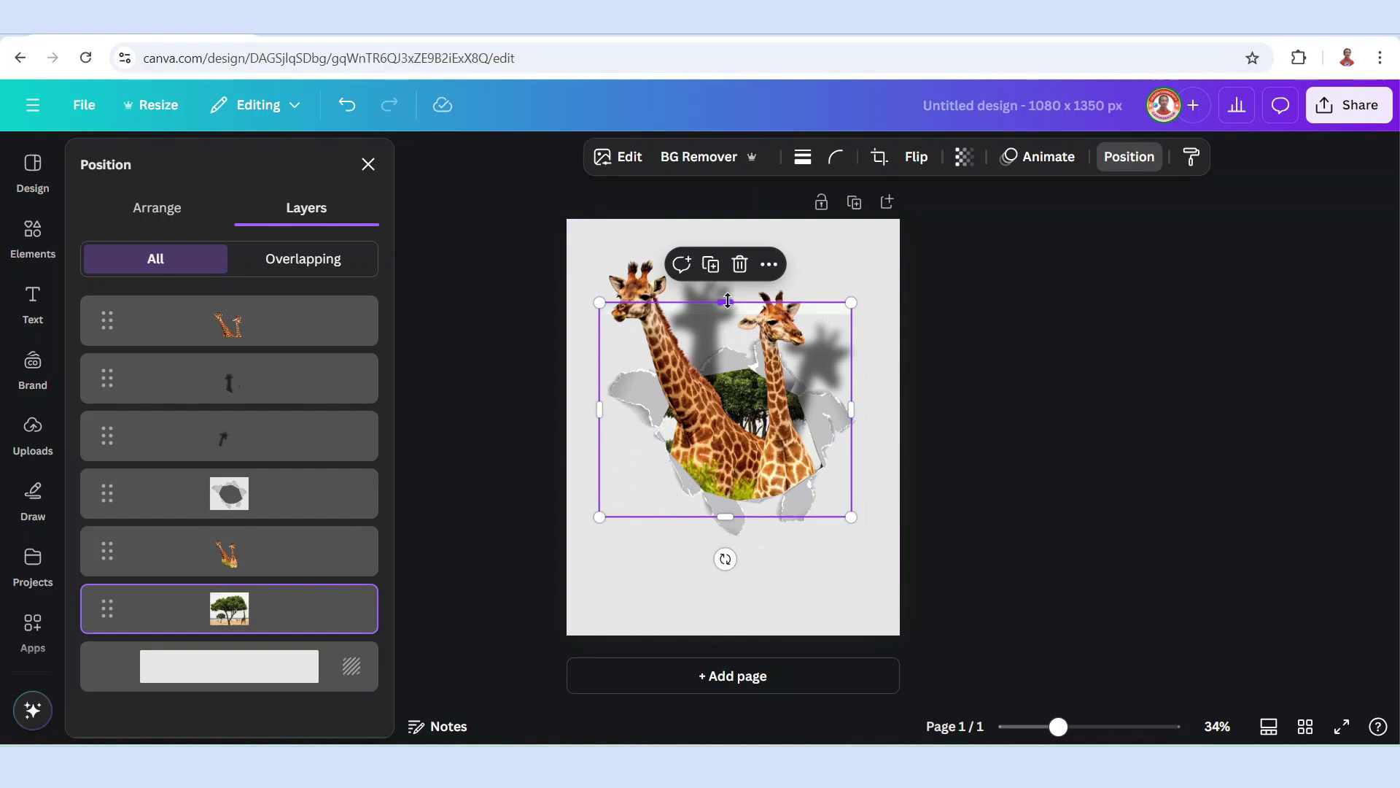
{"action": "left_click_drag", "start_coordinate": [728, 301], "coordinate": [727, 337]}
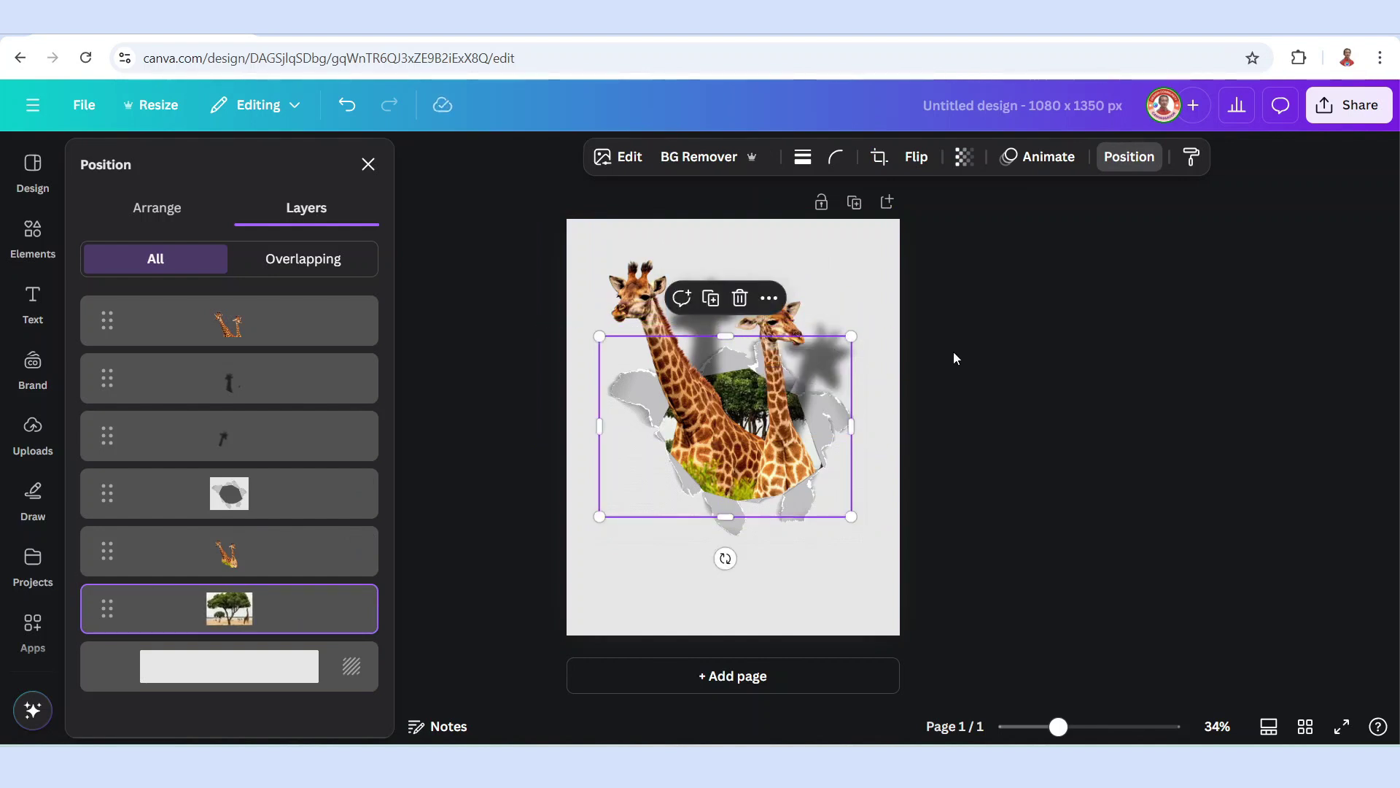
{"action": "left_click", "coordinate": [987, 369]}
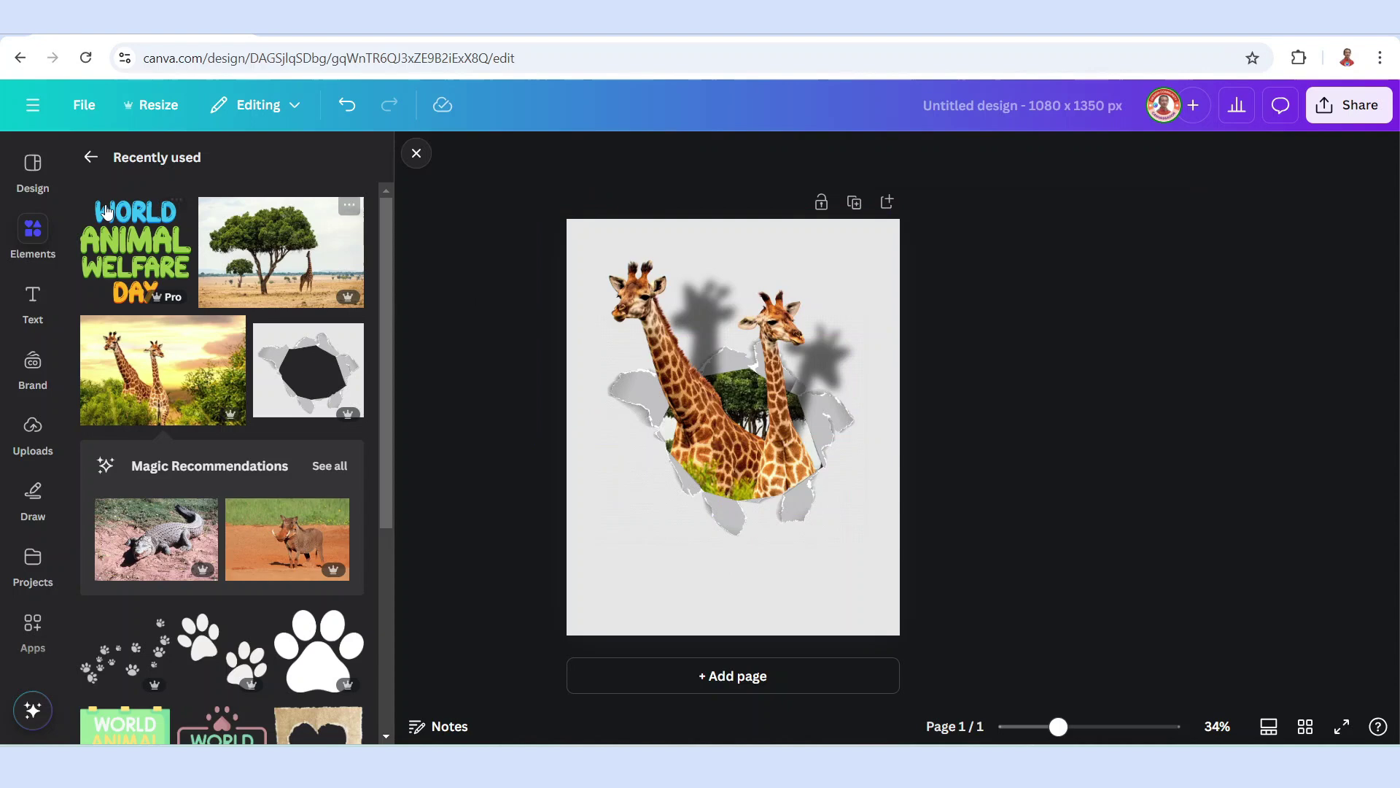
Step: Add the World Animal Welfare Day lettering, shrunk into the lower-left corner
{"action": "left_click", "coordinate": [173, 214]}
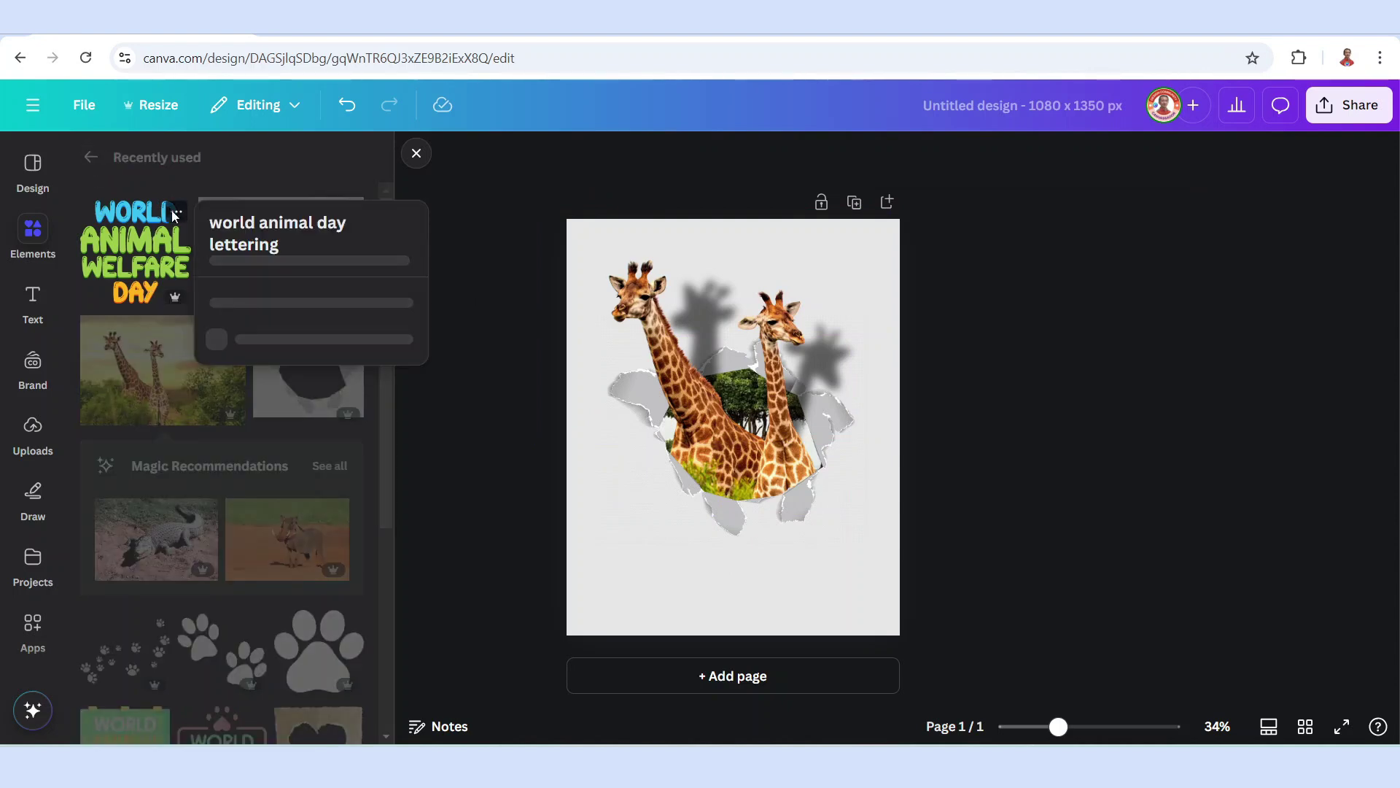
{"action": "left_click", "coordinate": [135, 252]}
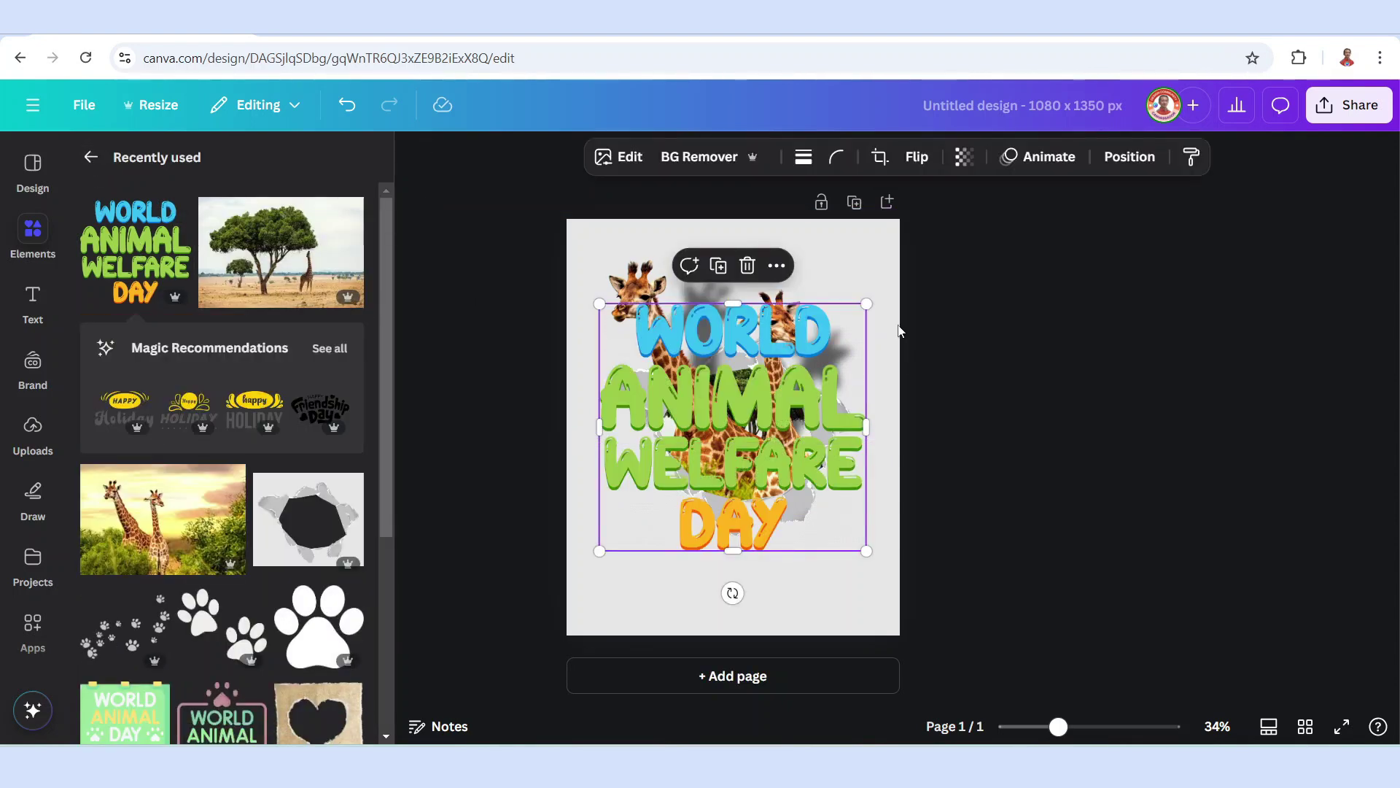
{"action": "left_click_drag", "start_coordinate": [868, 306], "coordinate": [652, 580]}
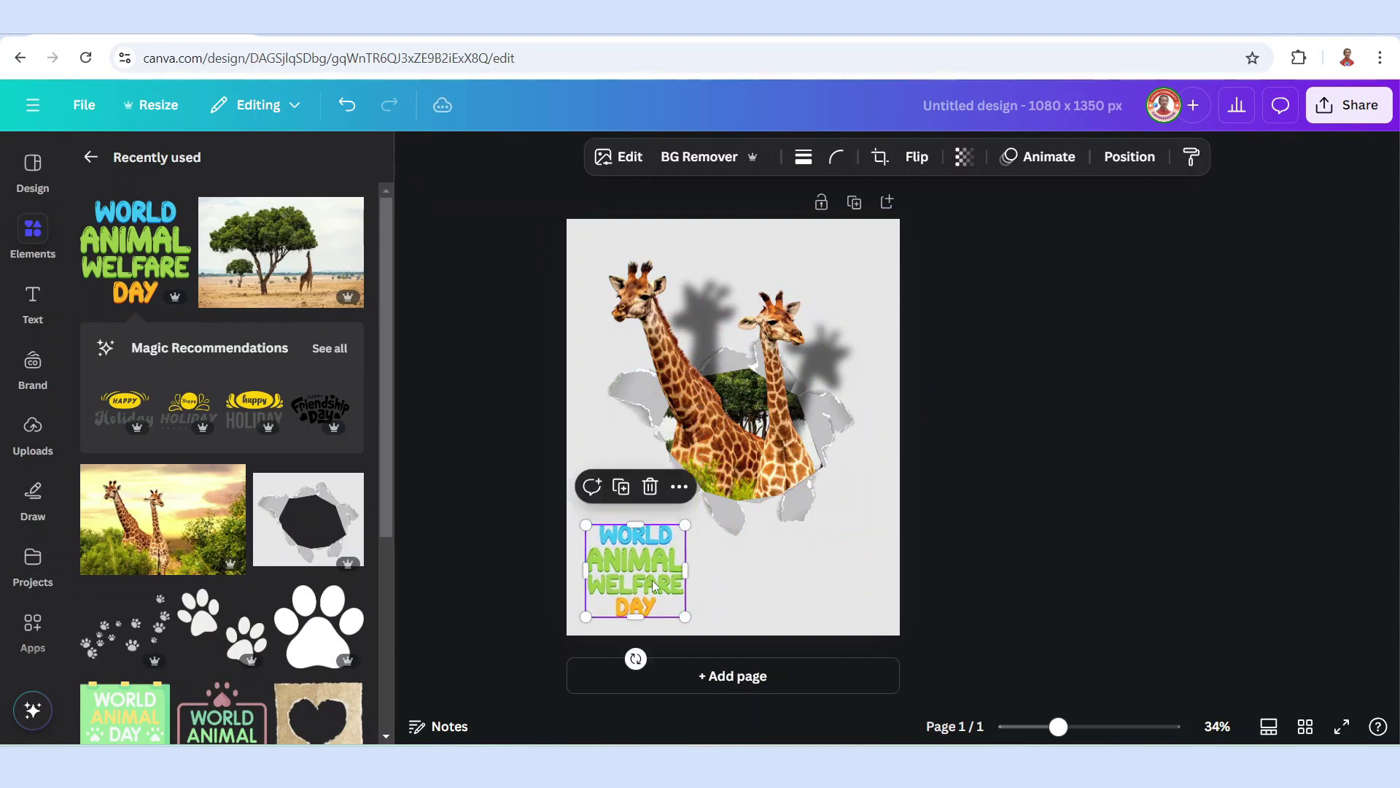
Step: Select the giraffe artwork and shift it slightly down
{"action": "left_click", "coordinate": [1038, 396]}
{"action": "left_click_drag", "start_coordinate": [1019, 260], "coordinate": [597, 485]}
{"action": "left_click", "coordinate": [84, 228]}
Step: Fit the yellow-orange gradient torn paper into the bottom-right corner, plus a 177° rotated piece top-left
{"action": "left_click", "coordinate": [42, 245]}
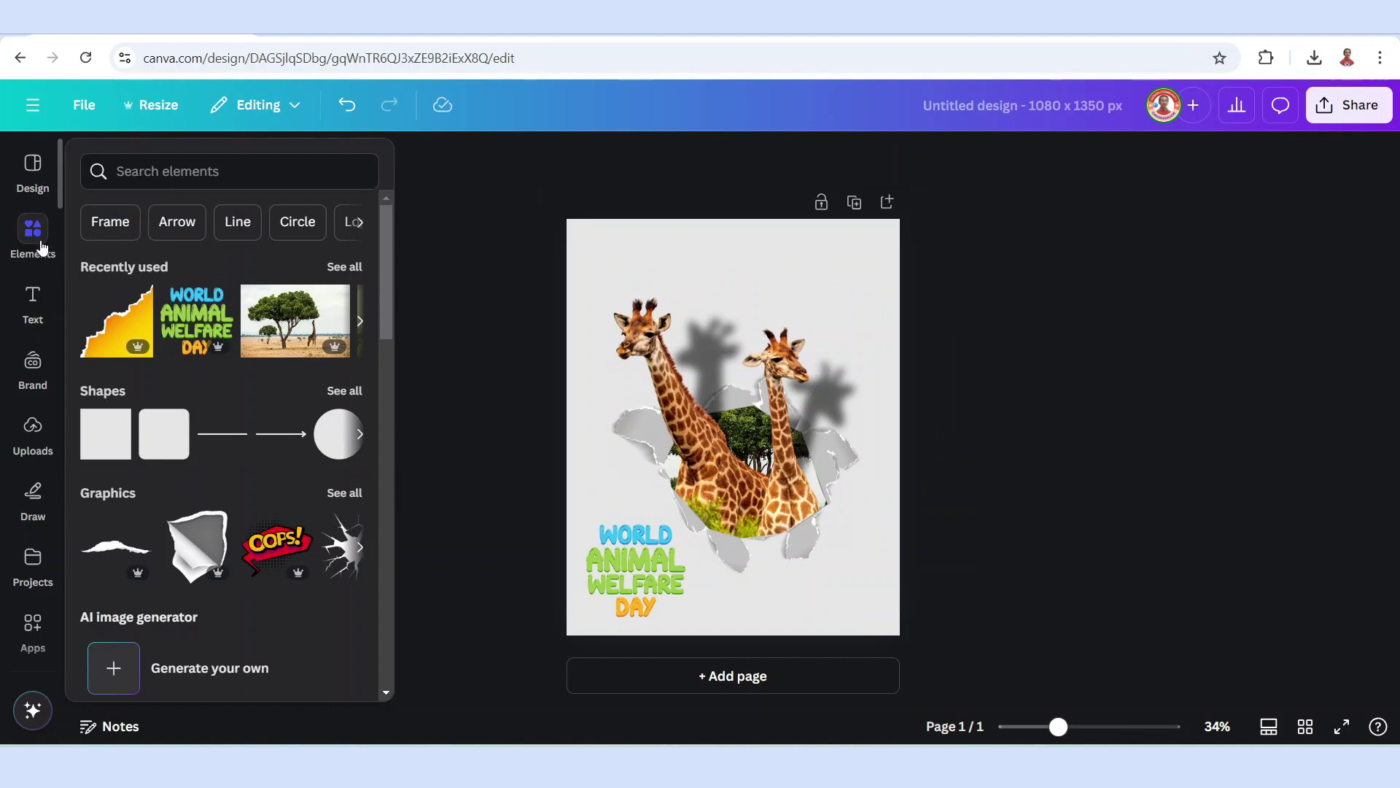
{"action": "left_click", "coordinate": [139, 300]}
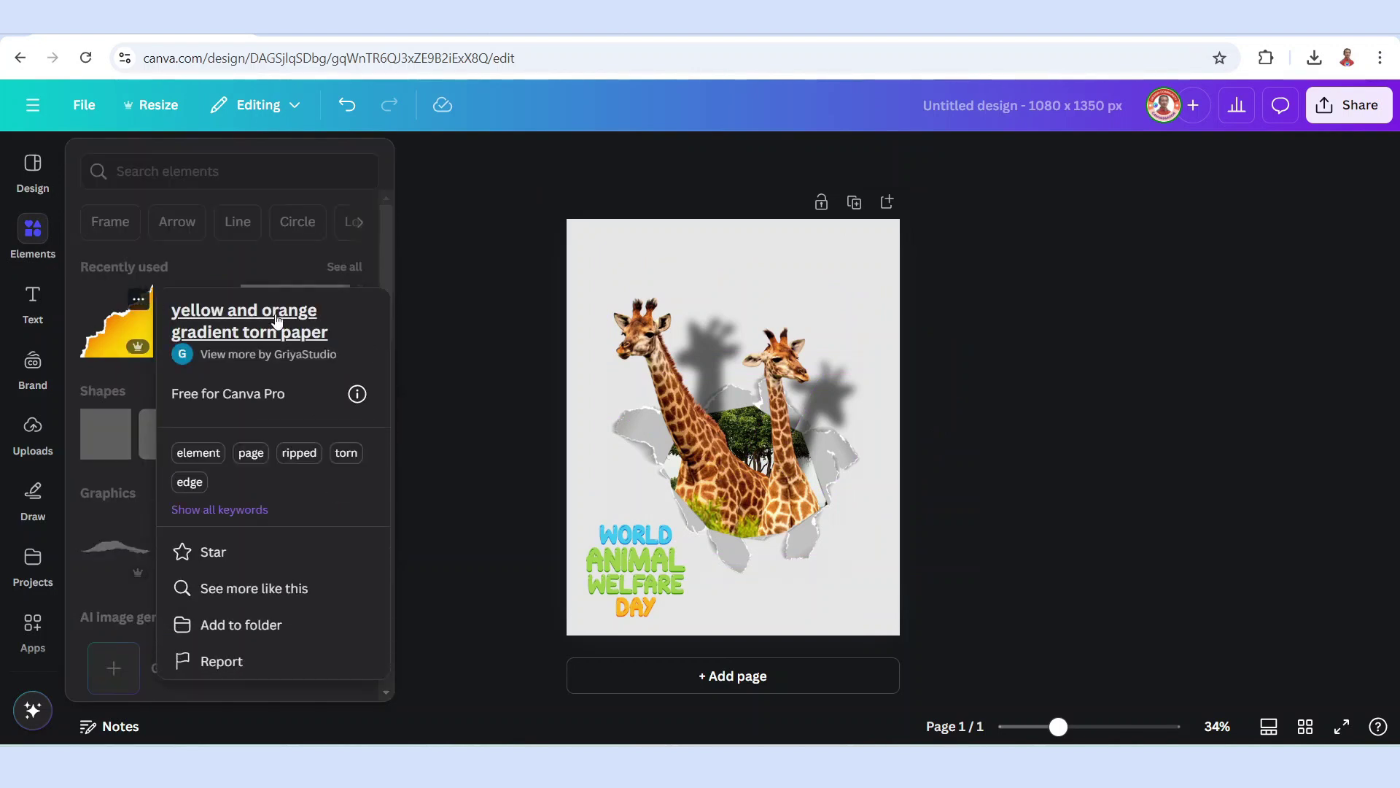
{"action": "left_click", "coordinate": [117, 329]}
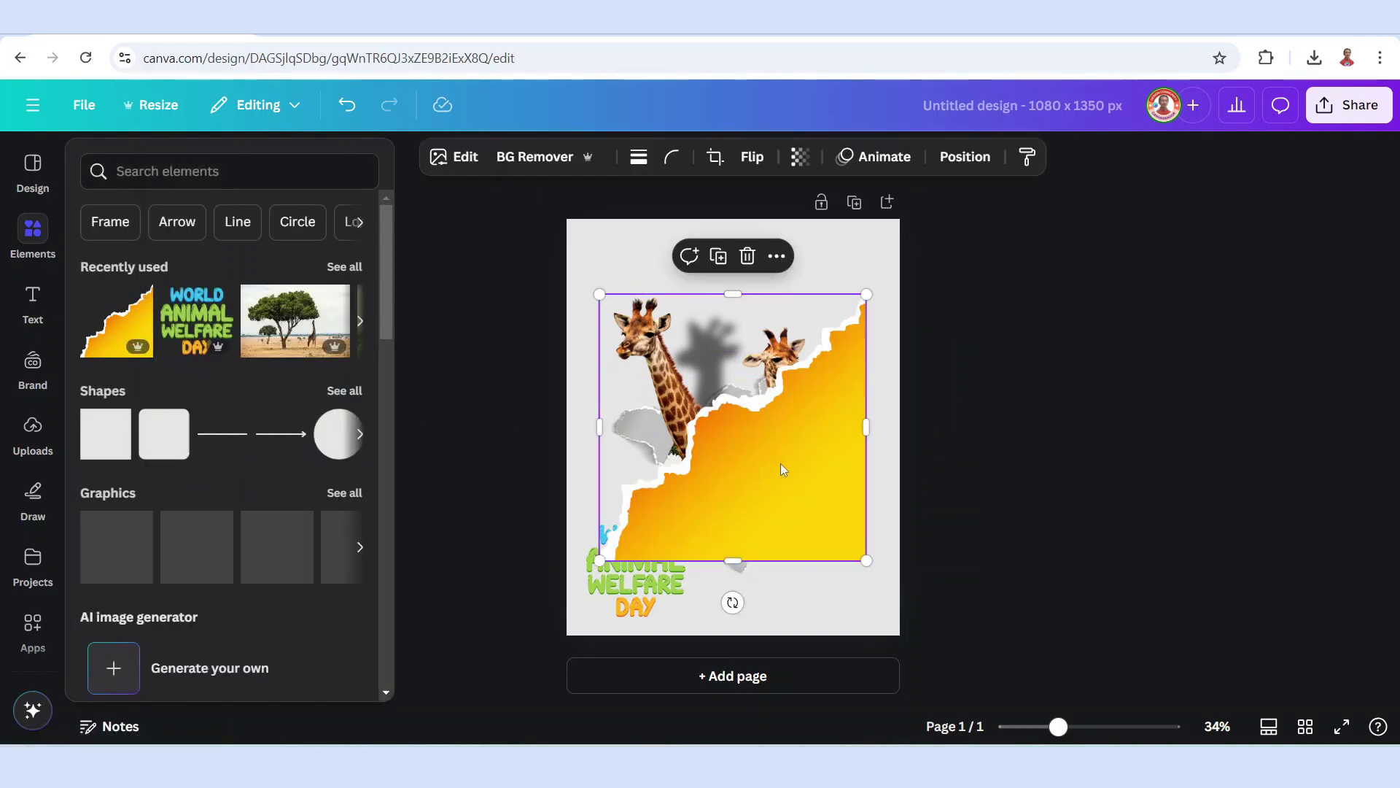
{"action": "left_click_drag", "start_coordinate": [781, 469], "coordinate": [903, 571]}
{"action": "left_click_drag", "start_coordinate": [981, 401], "coordinate": [870, 526]}
{"action": "left_click_drag", "start_coordinate": [847, 683], "coordinate": [844, 506]}
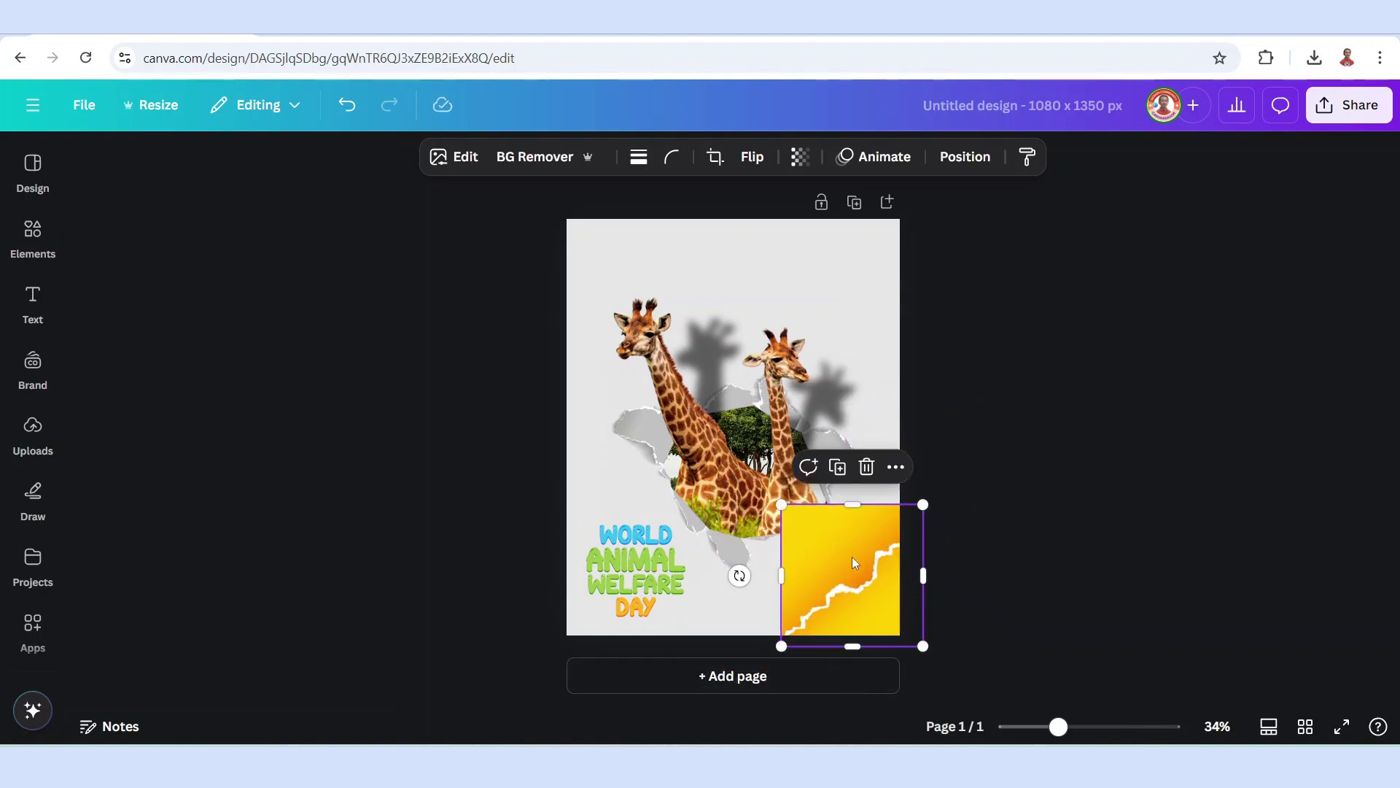
{"action": "left_click_drag", "start_coordinate": [848, 566], "coordinate": [613, 282]}
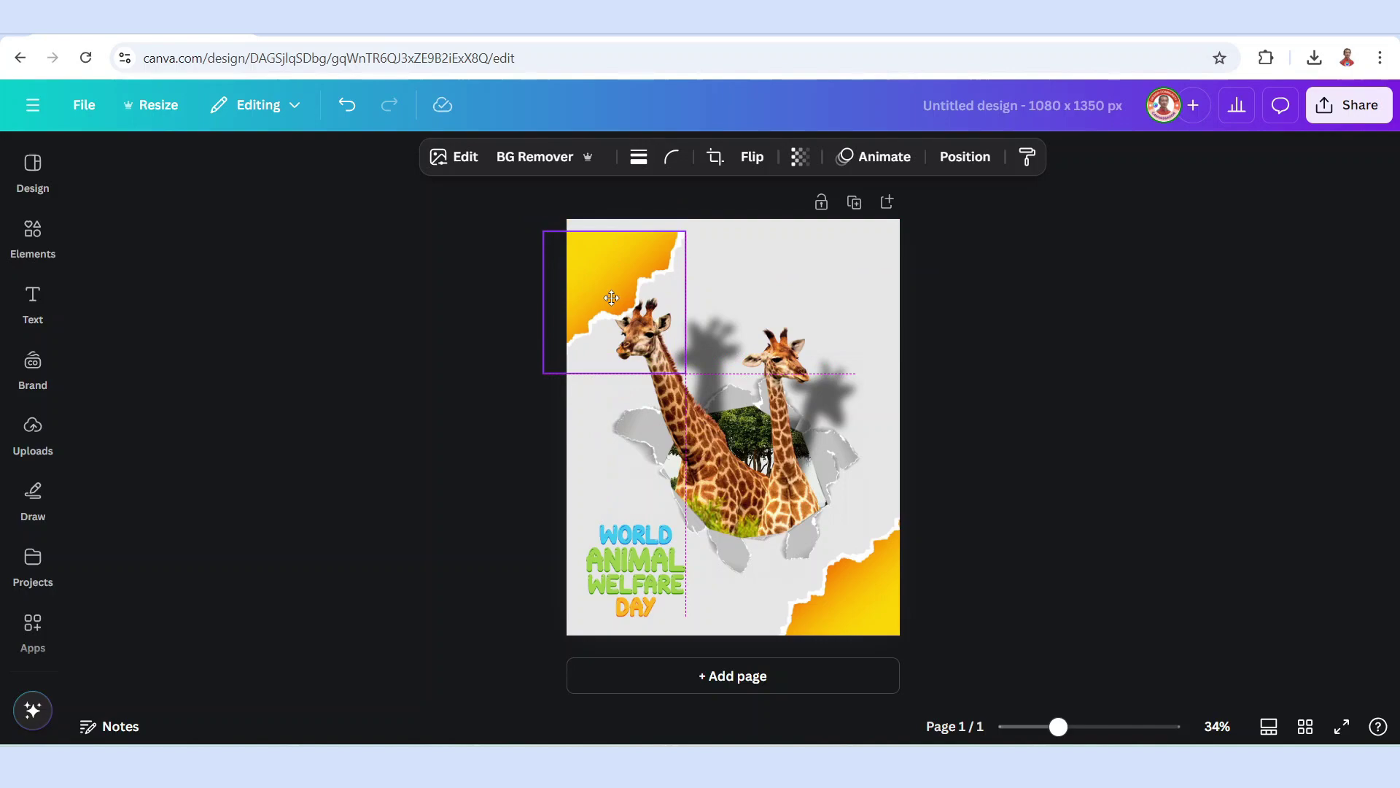